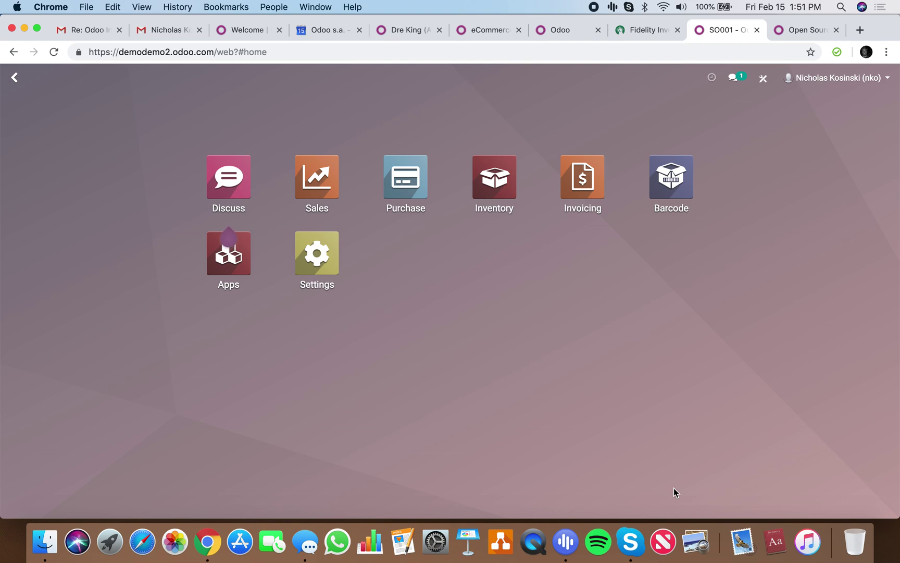
- Open the Inventory app through the home menu search
{"action": "left_click", "coordinate": [444, 193]}
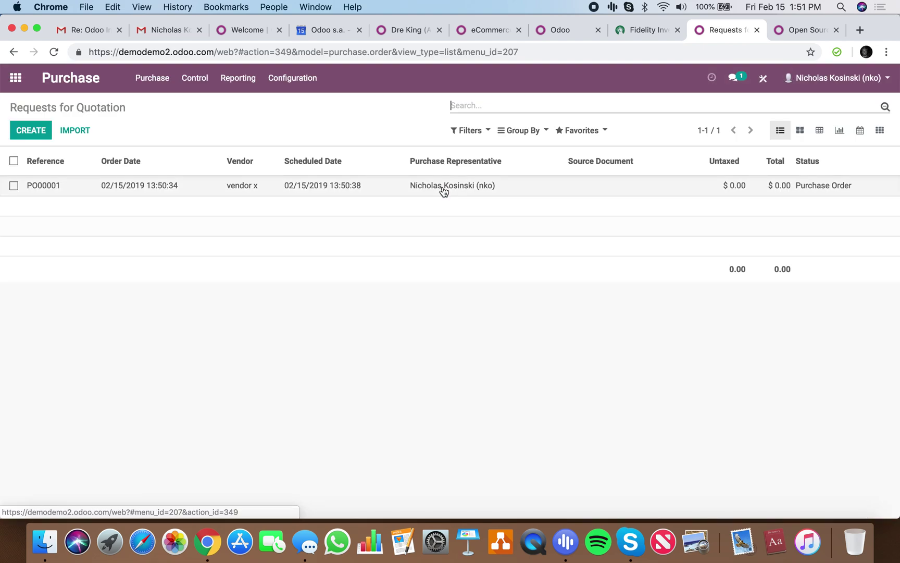
{"action": "left_click", "coordinate": [15, 78]}
{"action": "type", "text": "inv"}
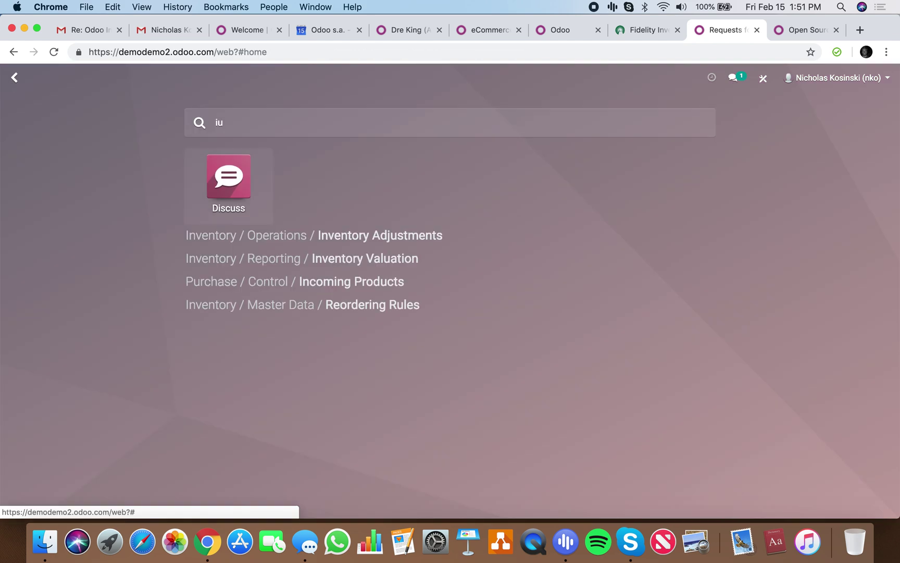
{"action": "key", "text": "Return"}
- Review the Locations list (WH/Stock, Bin 1, Bin 2) and the Bin 1 details
{"action": "left_click", "coordinate": [365, 79]}
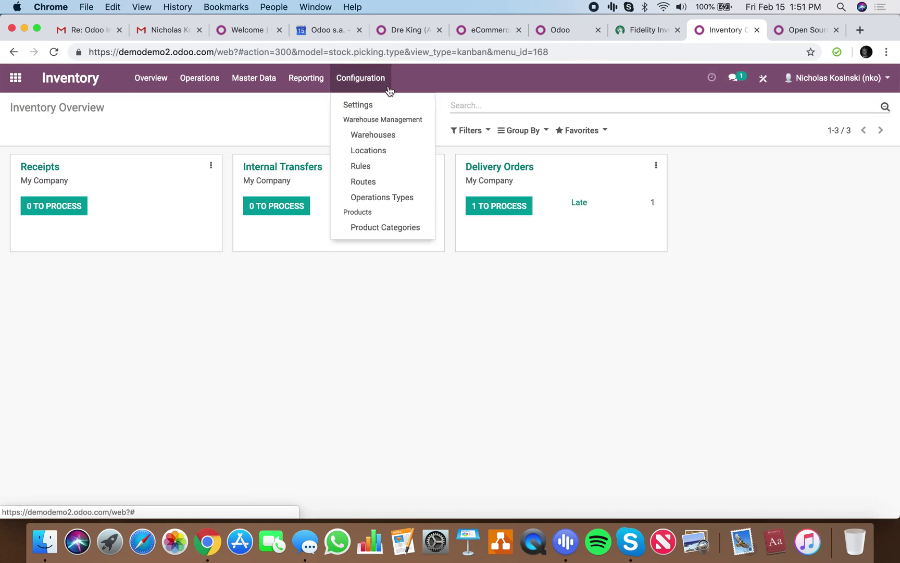
{"action": "left_click", "coordinate": [384, 151]}
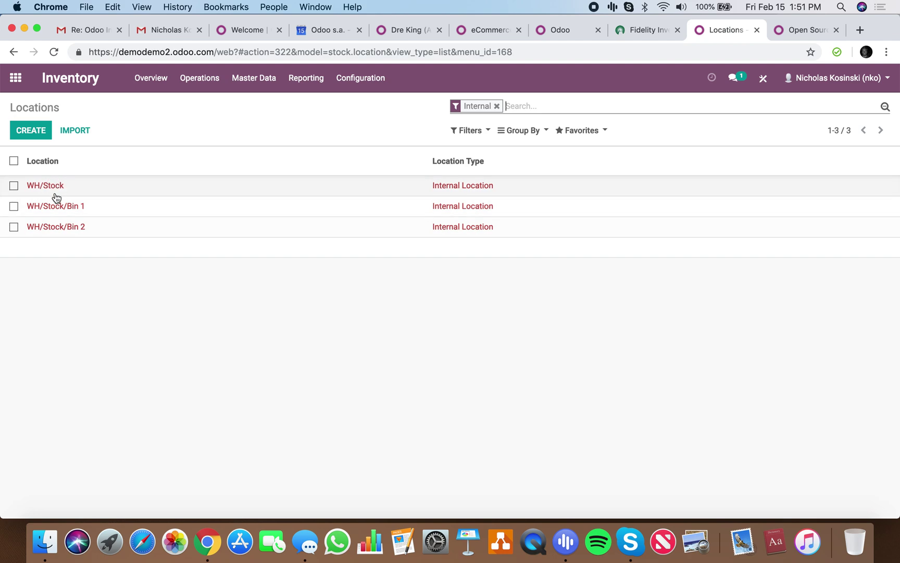
{"action": "left_click", "coordinate": [71, 205]}
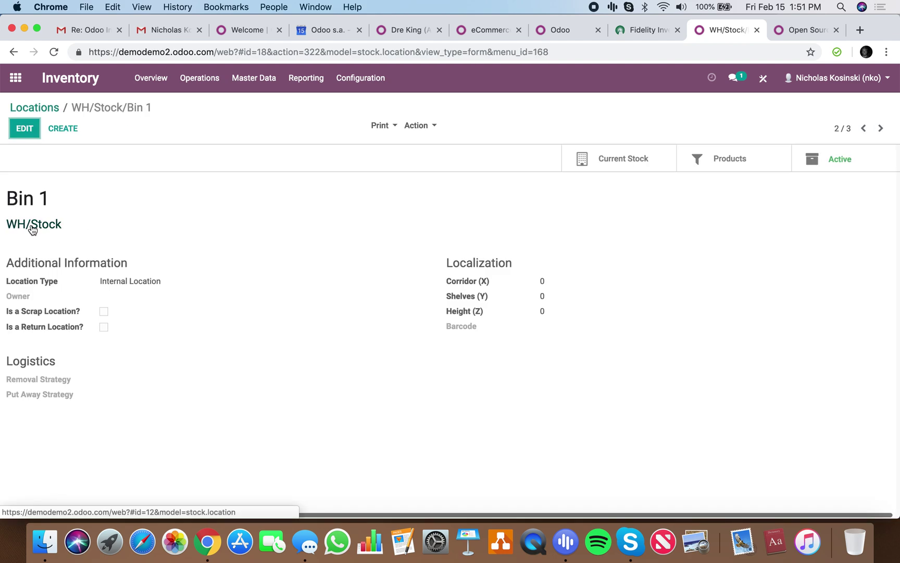
{"action": "left_click", "coordinate": [53, 109]}
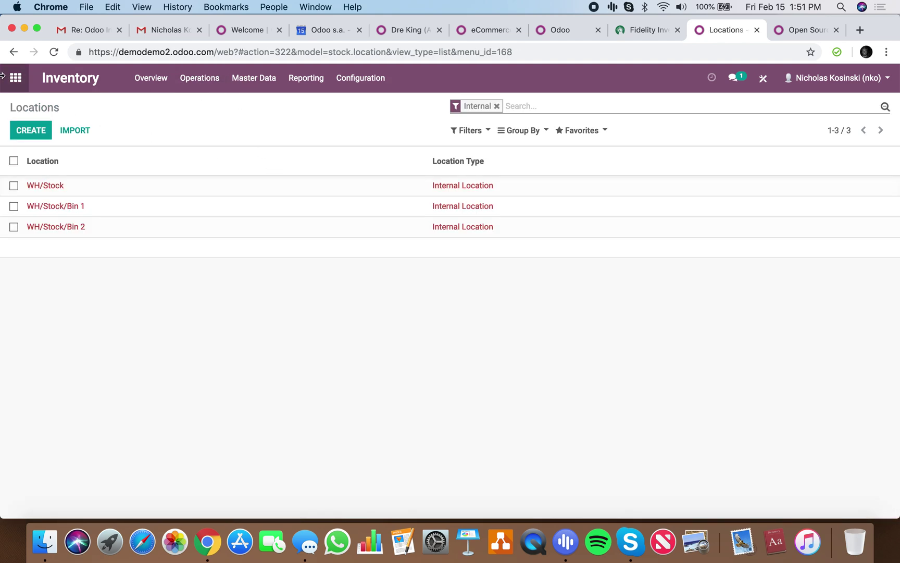
{"action": "left_click", "coordinate": [3, 77]}
- Start a new request for quotation in Purchase for vendor x
{"action": "type", "text": "p"}
{"action": "key", "text": "Return"}
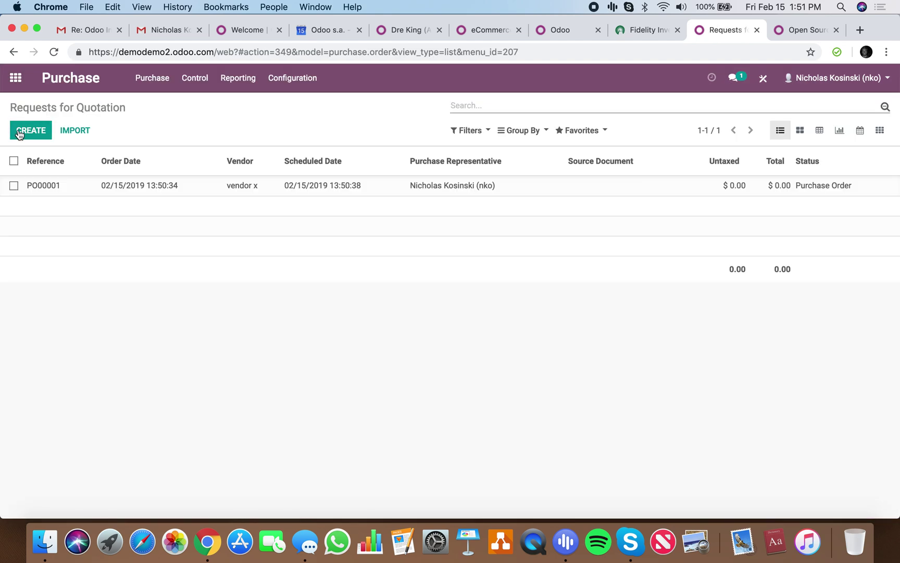
{"action": "left_click", "coordinate": [25, 128]}
{"action": "left_click", "coordinate": [240, 251]}
{"action": "left_click", "coordinate": [287, 264]}
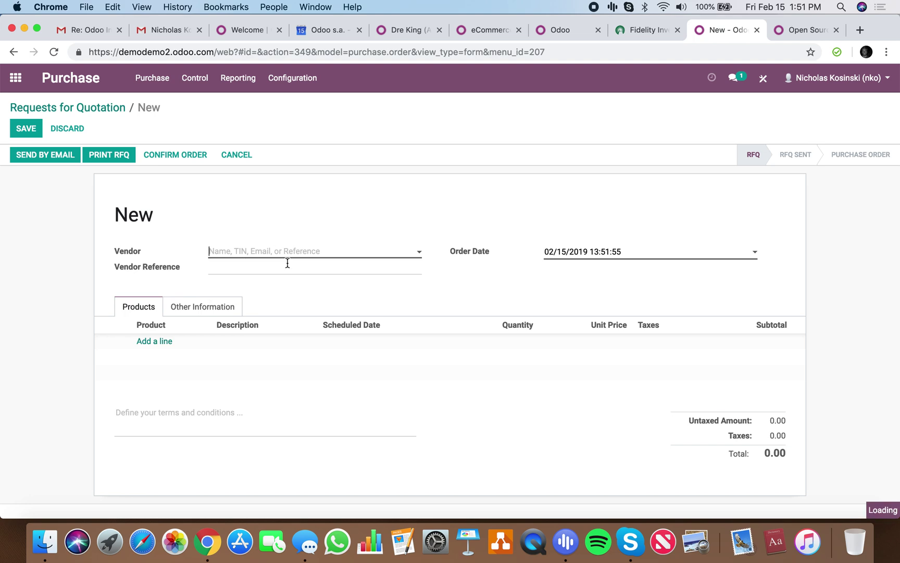
- Add lines for product X and product Z, then save and confirm as PO00002
{"action": "left_click", "coordinate": [163, 348]}
{"action": "left_click", "coordinate": [157, 342]}
{"action": "left_click", "coordinate": [136, 361]}
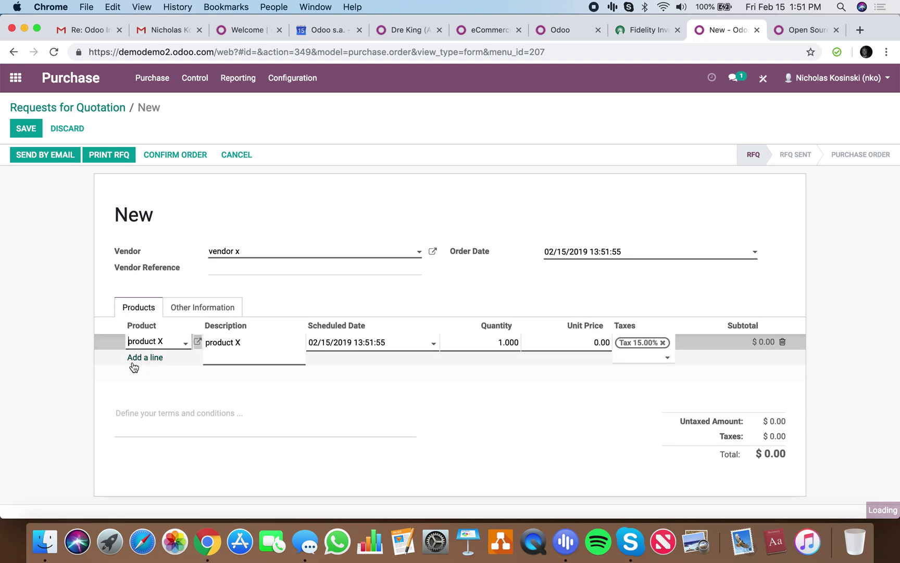
{"action": "left_click", "coordinate": [134, 361]}
{"action": "left_click", "coordinate": [177, 386]}
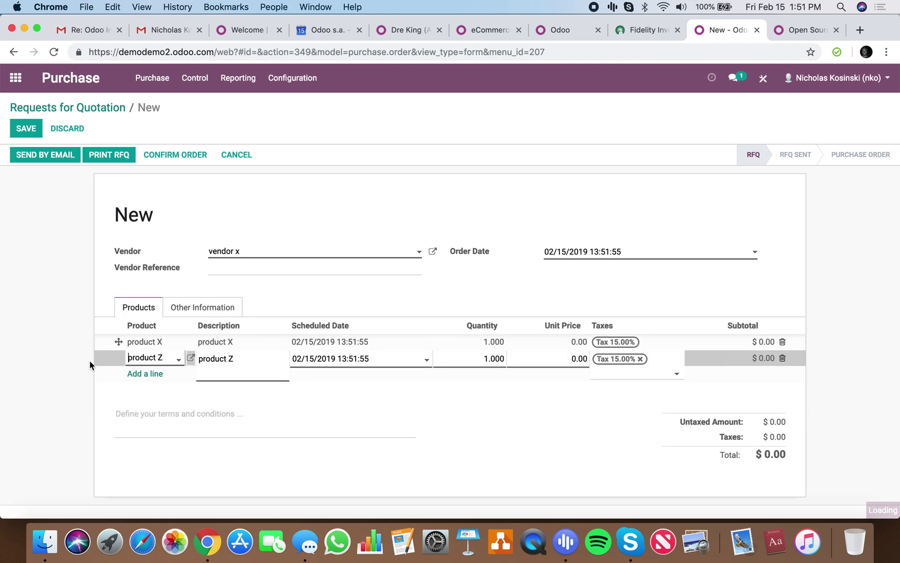
{"action": "left_click", "coordinate": [26, 129]}
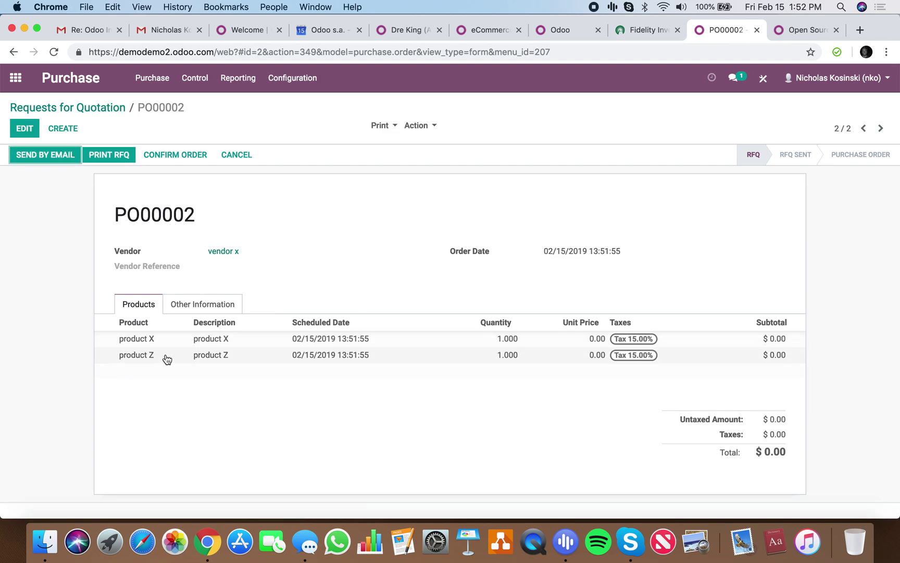
{"action": "left_click", "coordinate": [175, 155]}
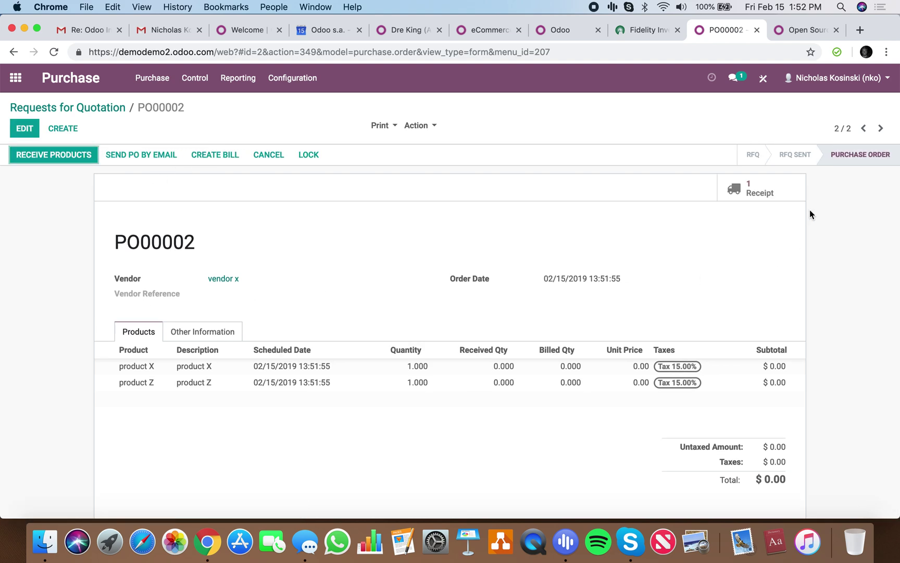
{"action": "left_click", "coordinate": [16, 77]}
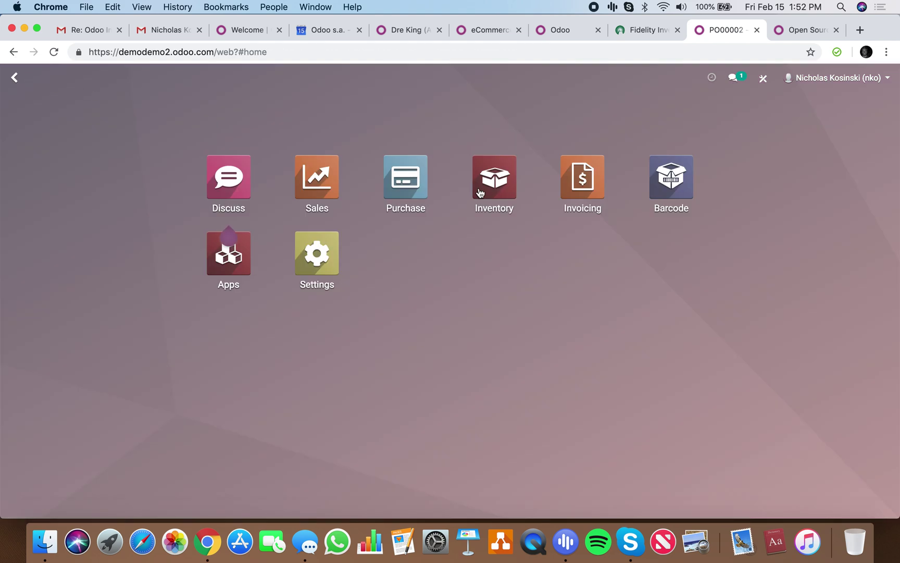
- Open receipt WH/IN/00002 and print its Picking Operations report
{"action": "left_click", "coordinate": [509, 196]}
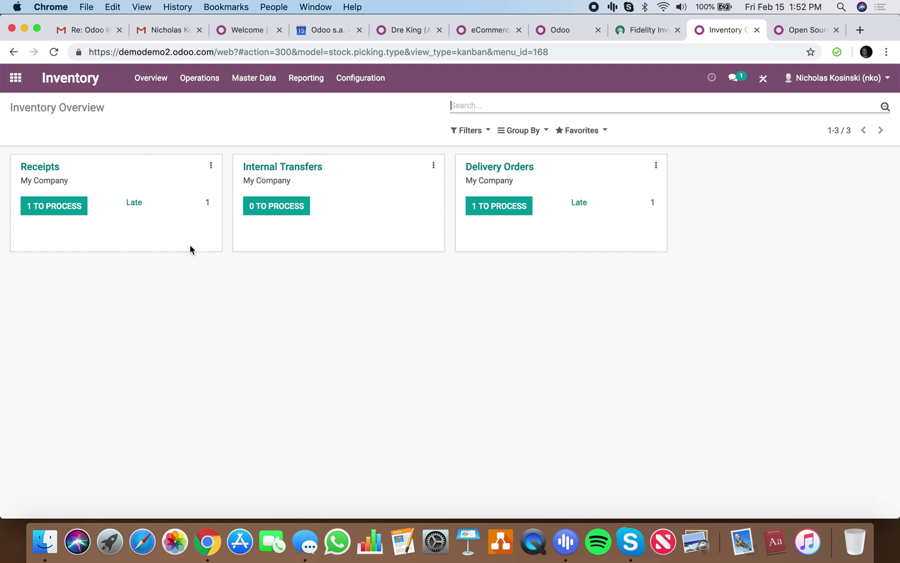
{"action": "left_click", "coordinate": [65, 205]}
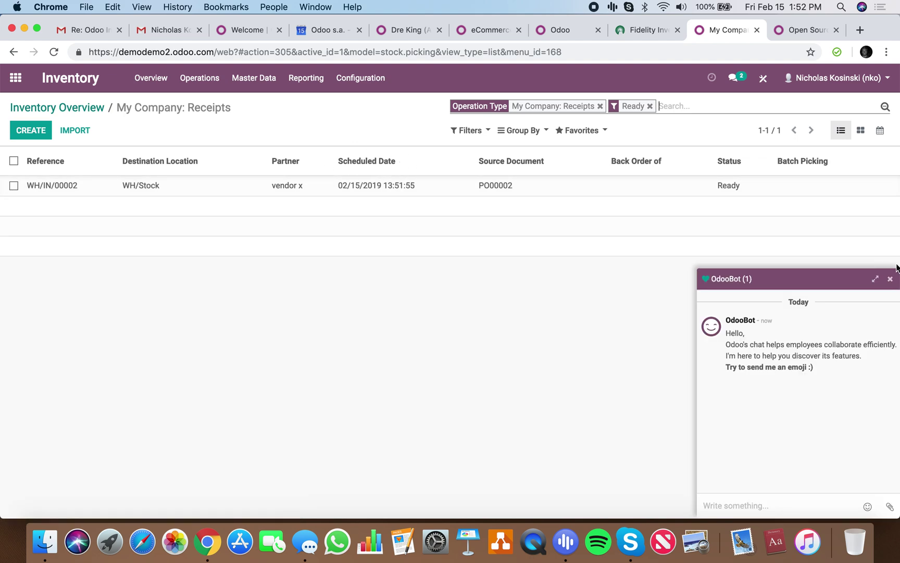
{"action": "left_click", "coordinate": [891, 278]}
{"action": "left_click", "coordinate": [408, 185]}
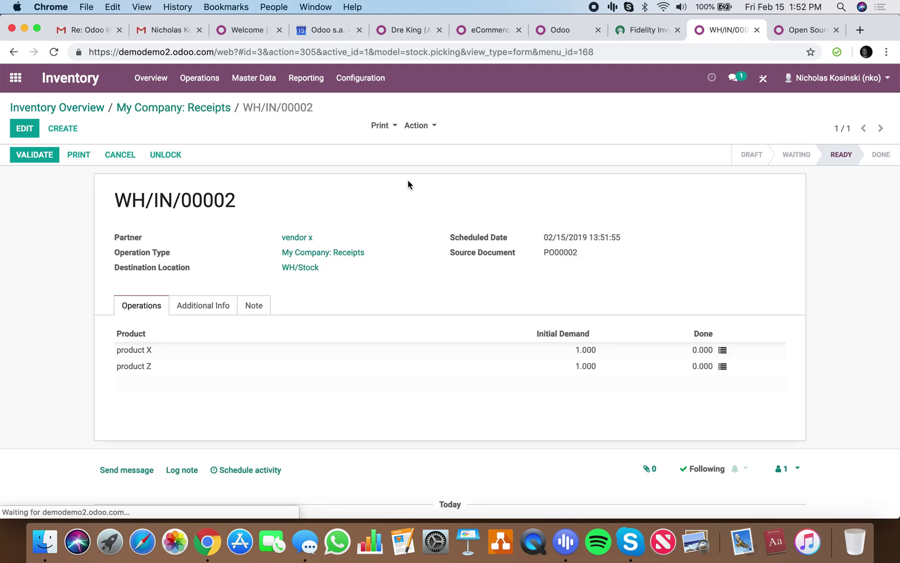
{"action": "left_click", "coordinate": [384, 126]}
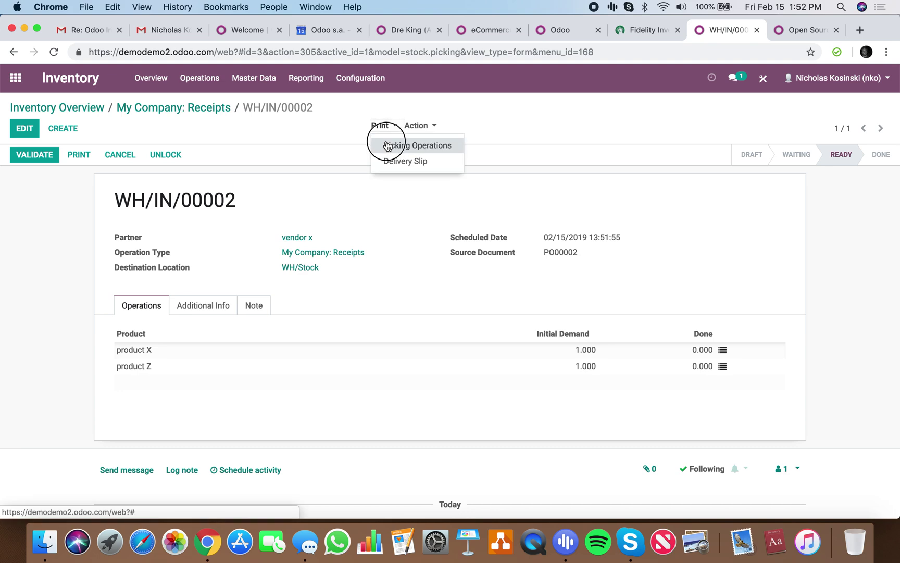
{"action": "left_click", "coordinate": [388, 146]}
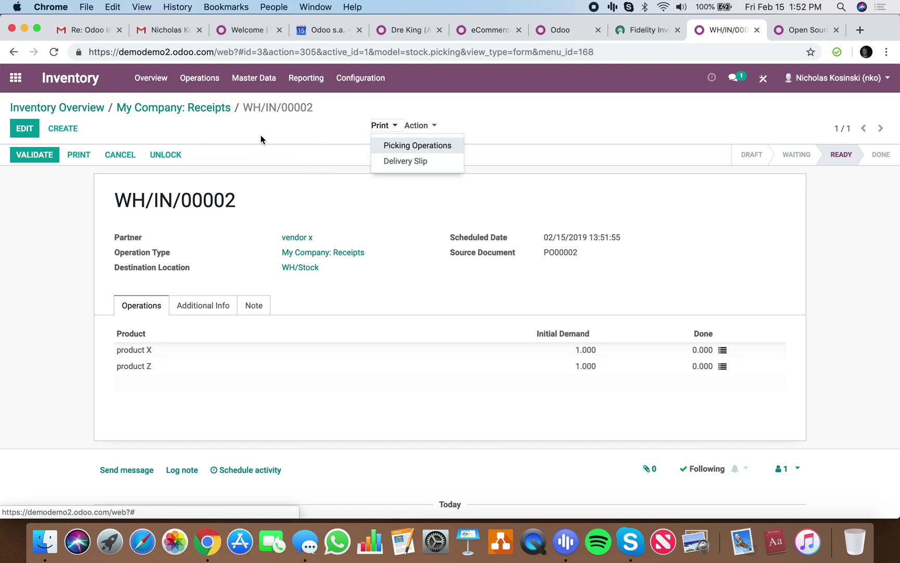
- Set product X's barcode to 1231 in the Products list
{"action": "left_click", "coordinate": [254, 78]}
{"action": "left_click", "coordinate": [256, 103]}
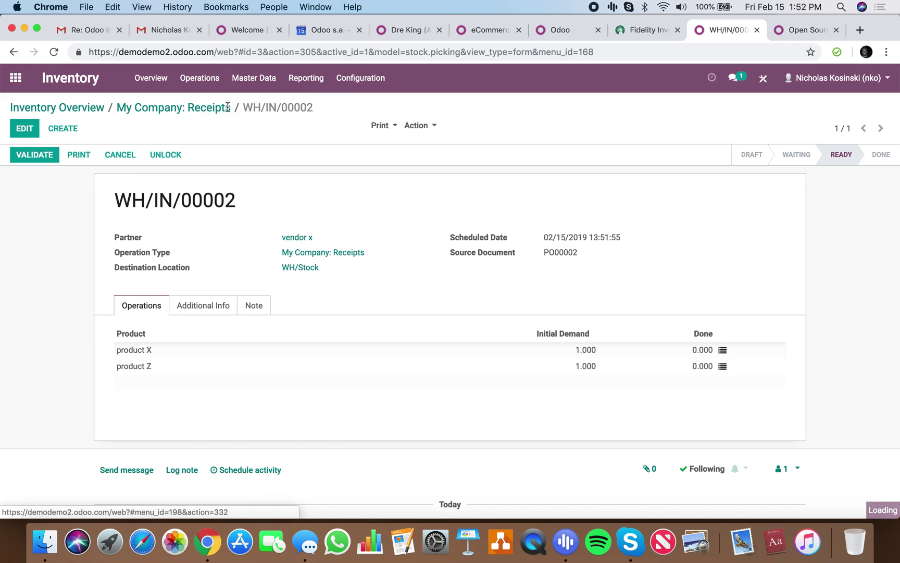
{"action": "left_click", "coordinate": [28, 131]}
{"action": "left_click", "coordinate": [27, 104]}
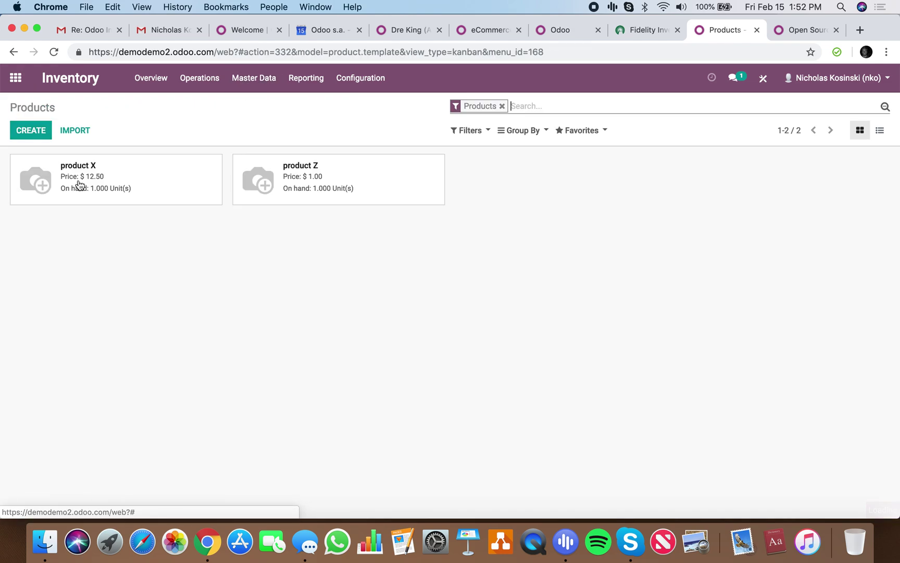
{"action": "left_click", "coordinate": [78, 172]}
{"action": "left_click", "coordinate": [26, 129]}
{"action": "left_click", "coordinate": [221, 392]}
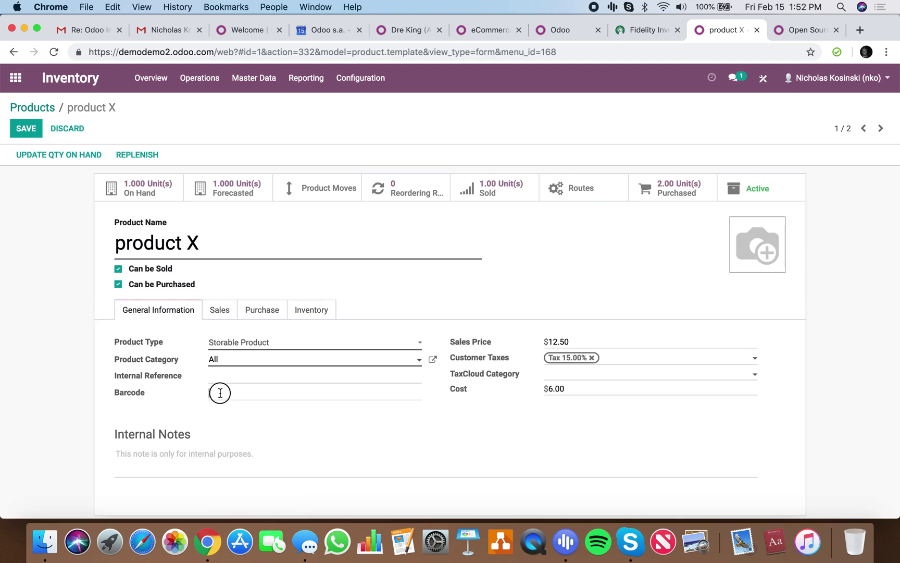
{"action": "type", "text": "1231"}
{"action": "left_click", "coordinate": [26, 128]}
- Set product Z's barcode to 4352 and show the receipts to process
{"action": "left_click", "coordinate": [881, 128]}
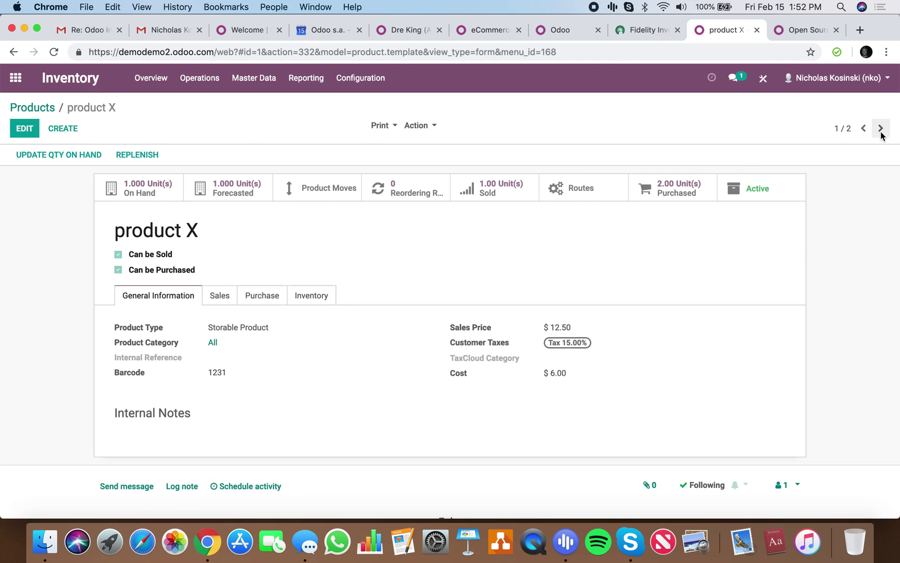
{"action": "left_click", "coordinate": [25, 128]}
{"action": "left_click", "coordinate": [219, 392]}
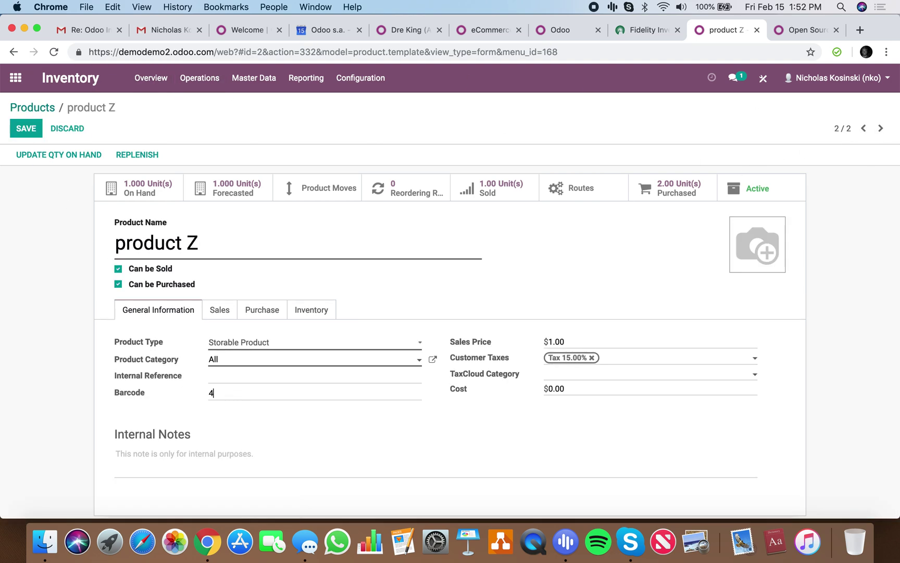
{"action": "type", "text": "4352"}
{"action": "left_click", "coordinate": [26, 128]}
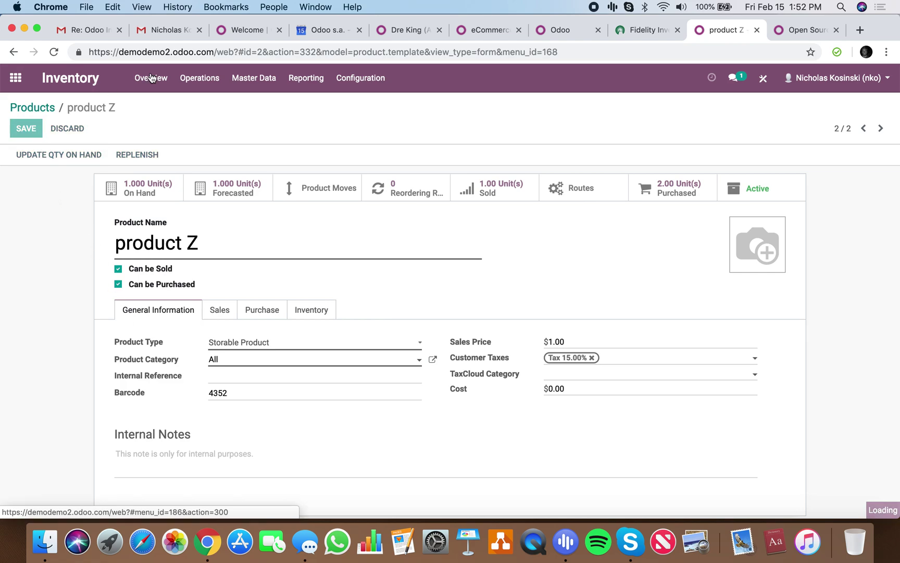
{"action": "left_click", "coordinate": [151, 79]}
{"action": "left_click", "coordinate": [53, 206]}
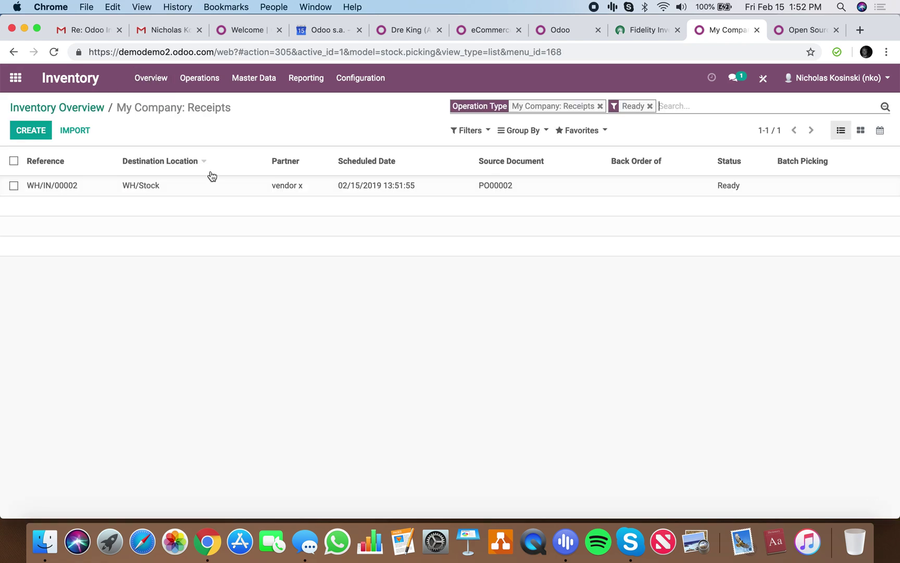
- Print the WH/IN/00002 Picking Operations PDF to the Desktop and review it
{"action": "left_click", "coordinate": [14, 162]}
{"action": "left_click", "coordinate": [423, 129]}
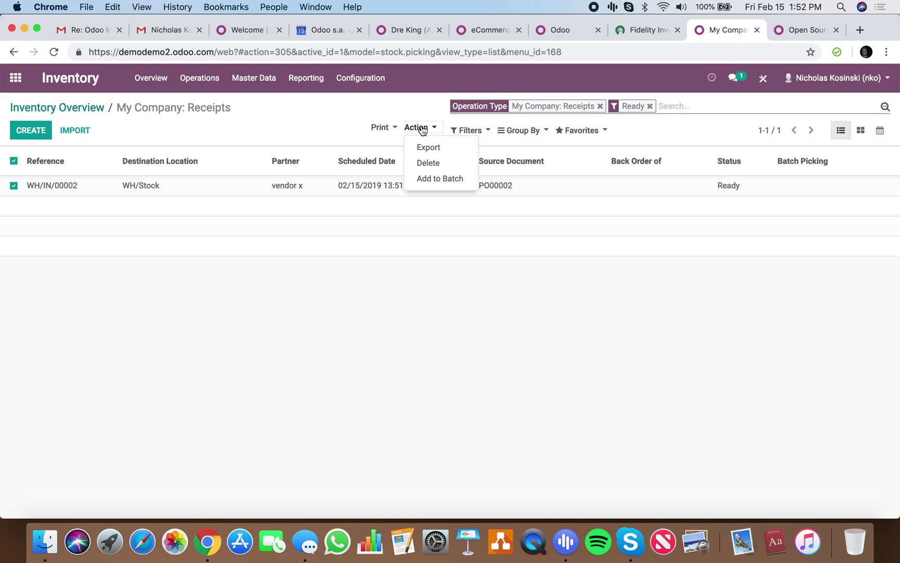
{"action": "left_click", "coordinate": [380, 128]}
{"action": "left_click", "coordinate": [394, 146]}
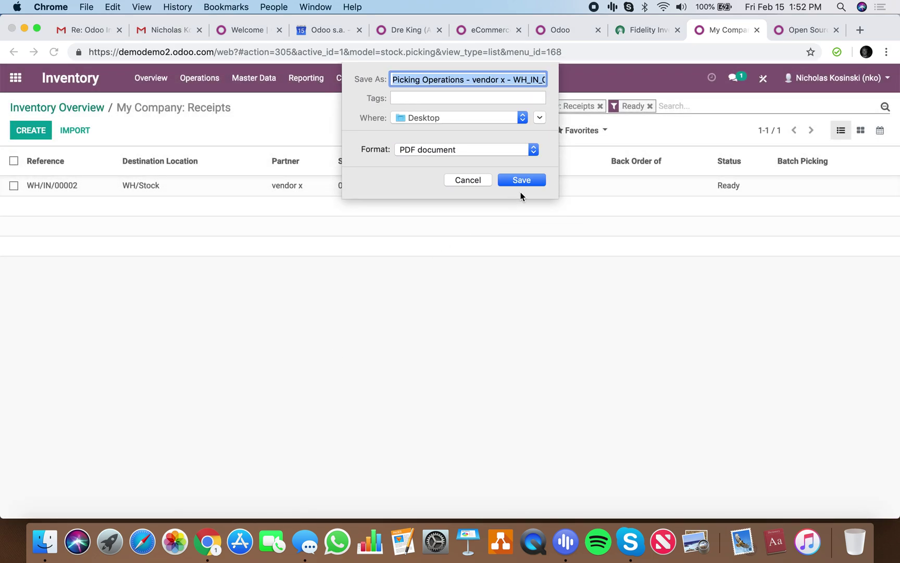
{"action": "left_click", "coordinate": [526, 182]}
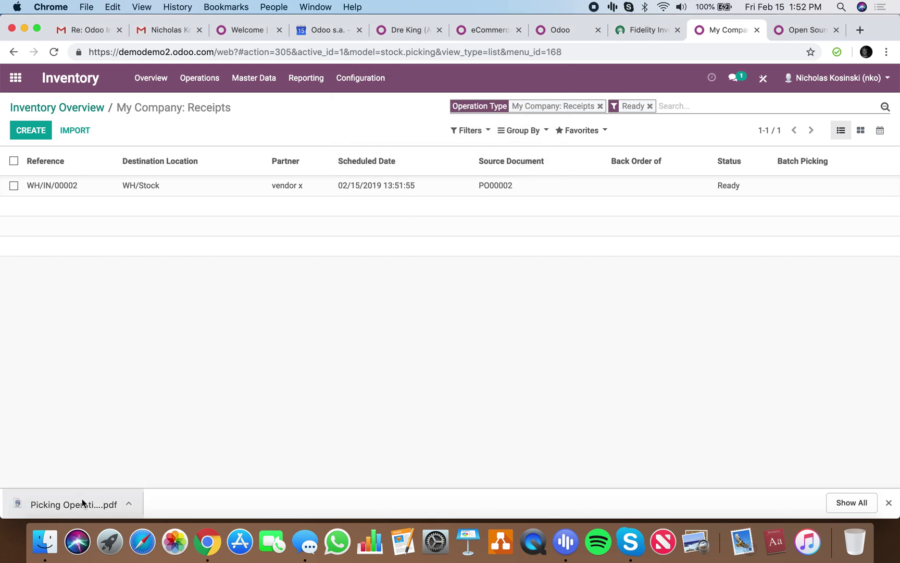
{"action": "left_click", "coordinate": [82, 498]}
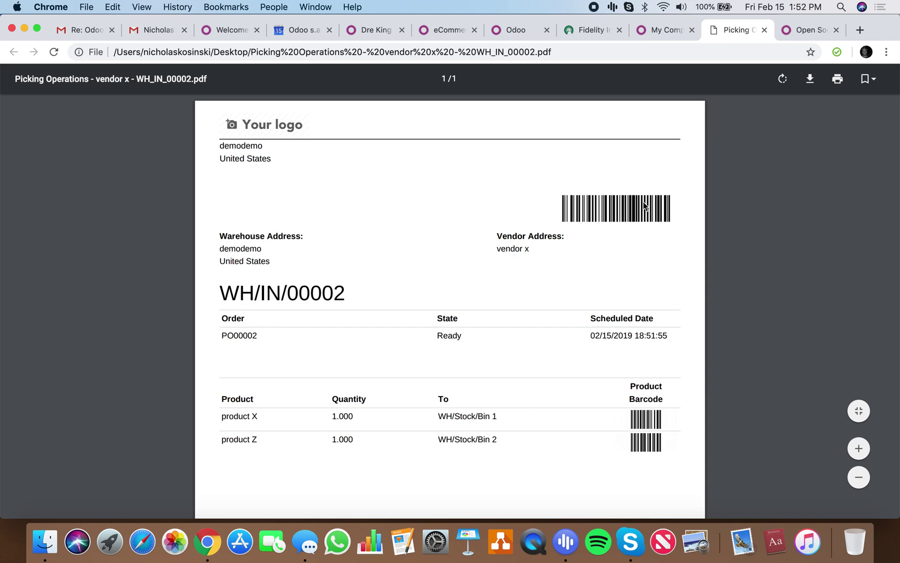
{"action": "left_click", "coordinate": [765, 30]}
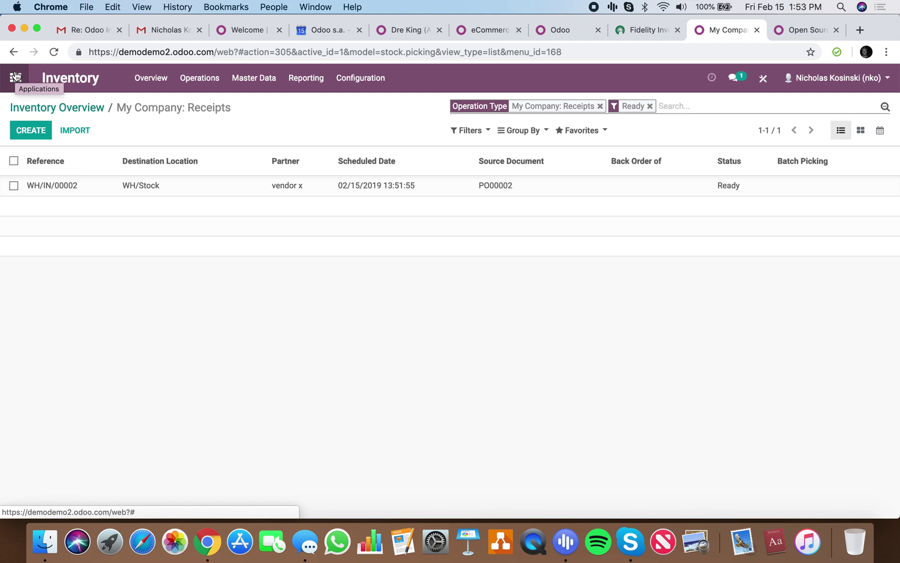
{"action": "left_click", "coordinate": [16, 77]}
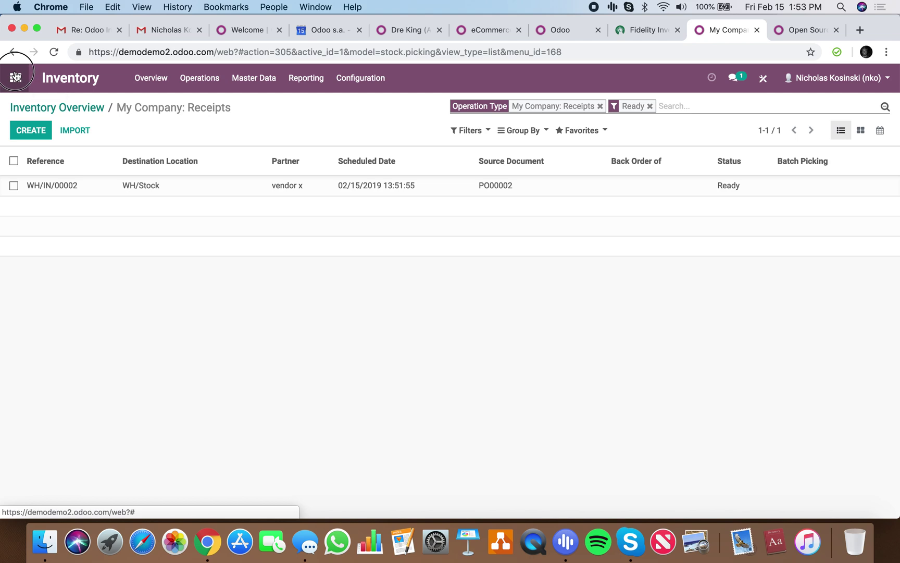
- Start a new request for quotation in Purchase for vendor x
{"action": "left_click_drag", "start_coordinate": [16, 77], "coordinate": [16, 79]}
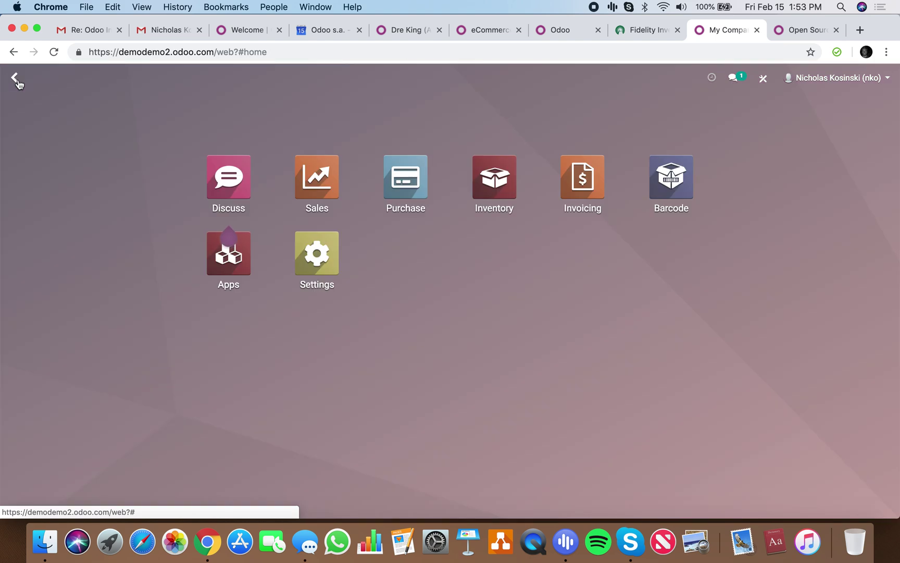
{"action": "type", "text": "pur"}
{"action": "key", "text": "Return"}
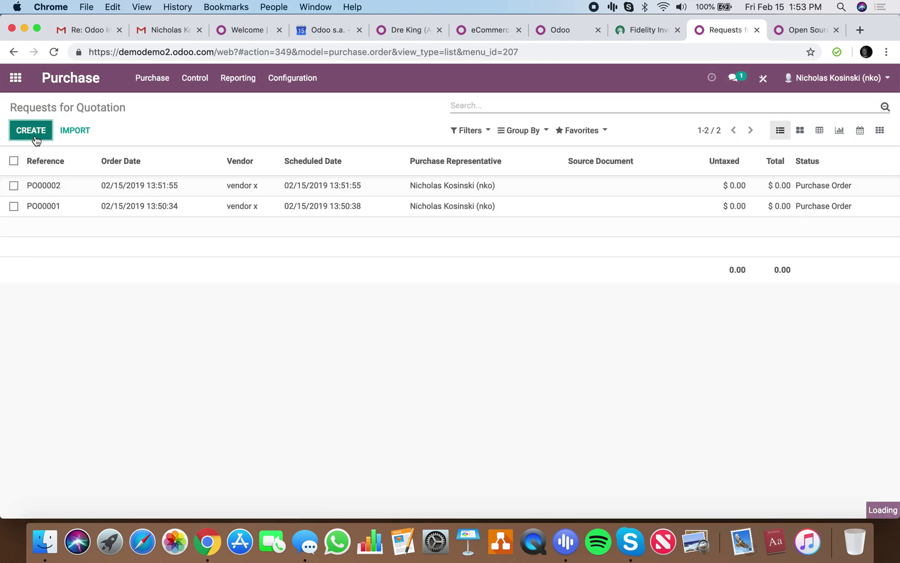
{"action": "left_click", "coordinate": [26, 128]}
{"action": "left_click", "coordinate": [241, 251]}
{"action": "left_click", "coordinate": [243, 266]}
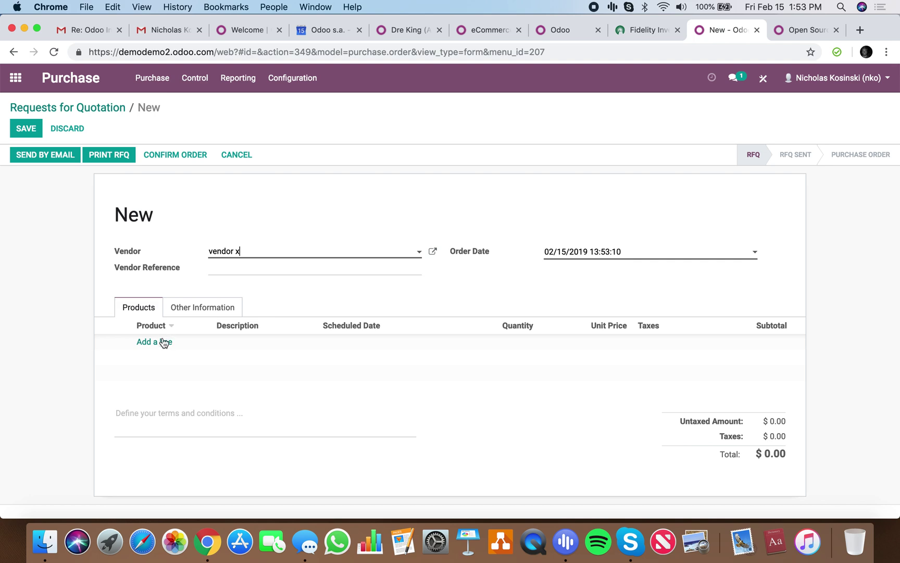
- Add 12 product X and 543 product Z, then save and confirm as PO00003
{"action": "left_click", "coordinate": [161, 341]}
{"action": "left_click", "coordinate": [166, 361]}
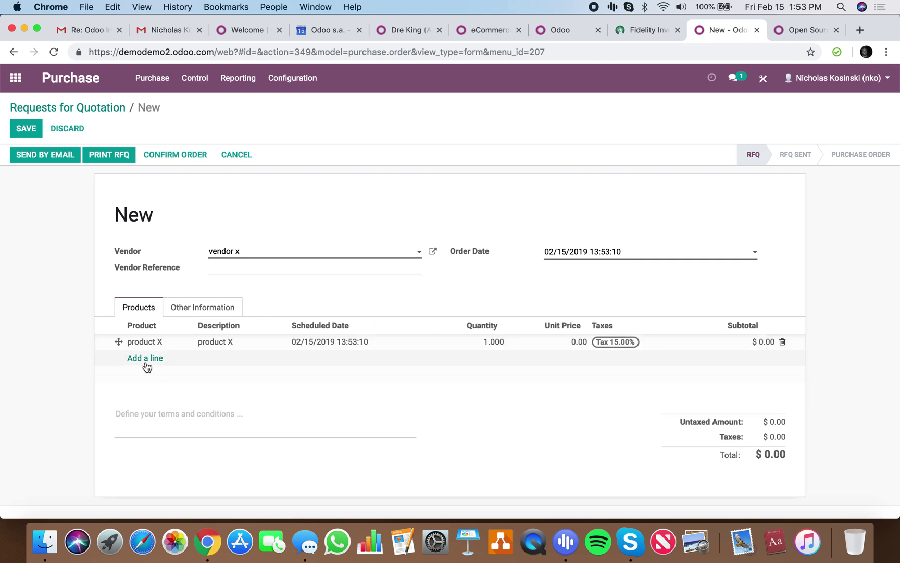
{"action": "left_click", "coordinate": [148, 358]}
{"action": "left_click", "coordinate": [143, 388]}
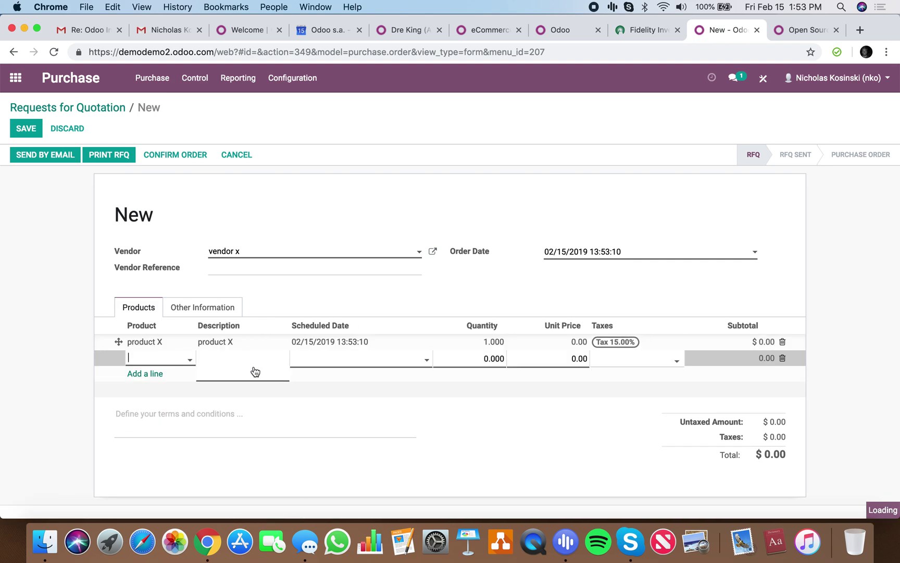
{"action": "left_click", "coordinate": [478, 342]}
{"action": "type", "text": "12"}
{"action": "left_click", "coordinate": [482, 359]}
{"action": "type", "text": "543"}
{"action": "left_click", "coordinate": [474, 404]}
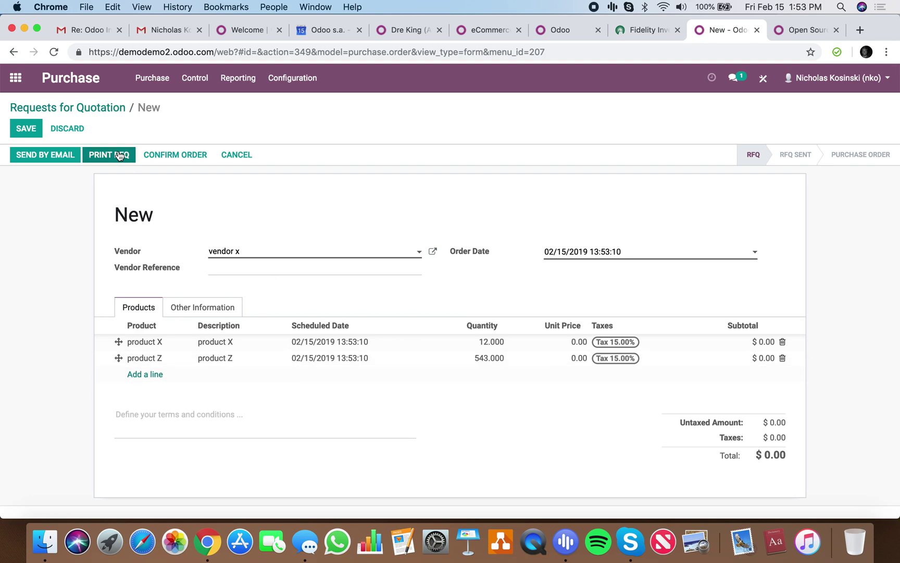
{"action": "left_click", "coordinate": [30, 131]}
{"action": "left_click", "coordinate": [185, 155]}
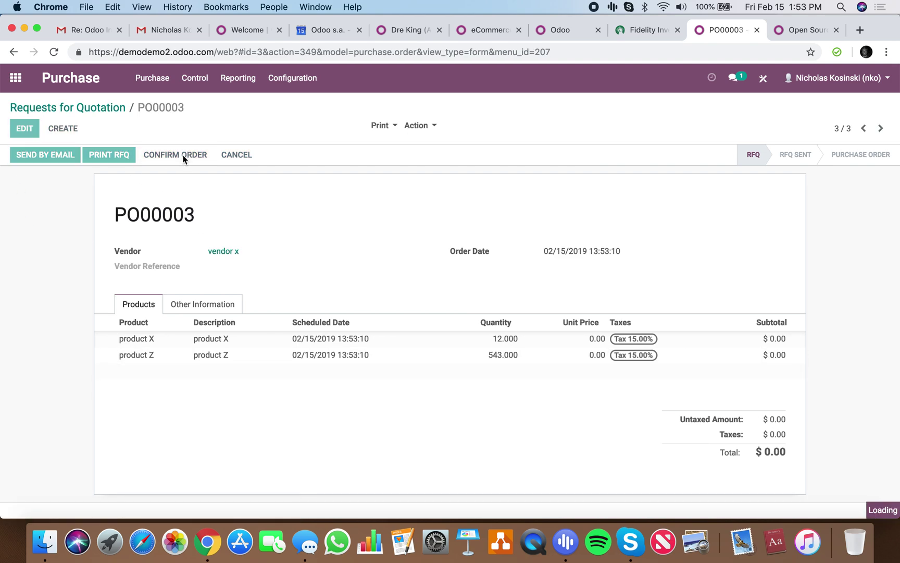
- Print the Picking Operations sheet for receipt WH/IN/00003
{"action": "left_click", "coordinate": [787, 193]}
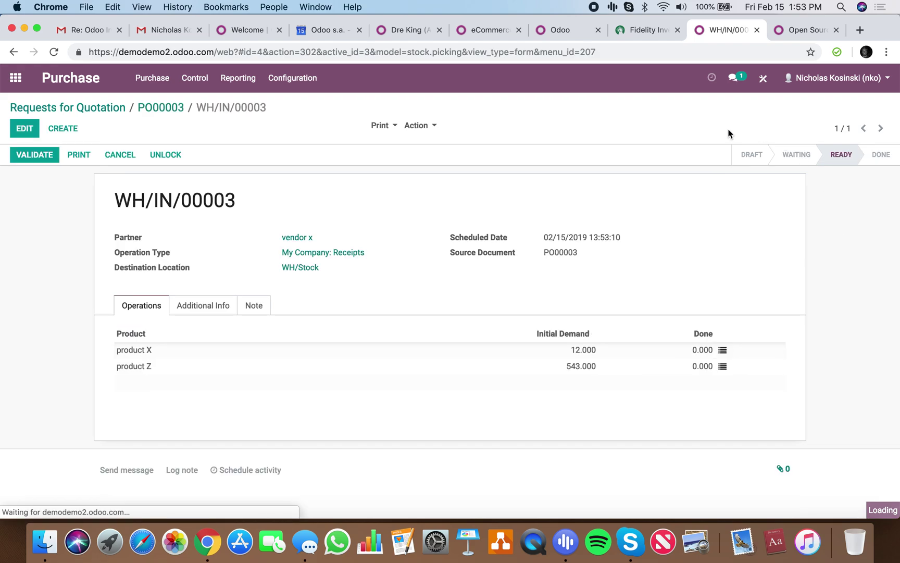
{"action": "left_click", "coordinate": [374, 128]}
{"action": "left_click", "coordinate": [383, 146]}
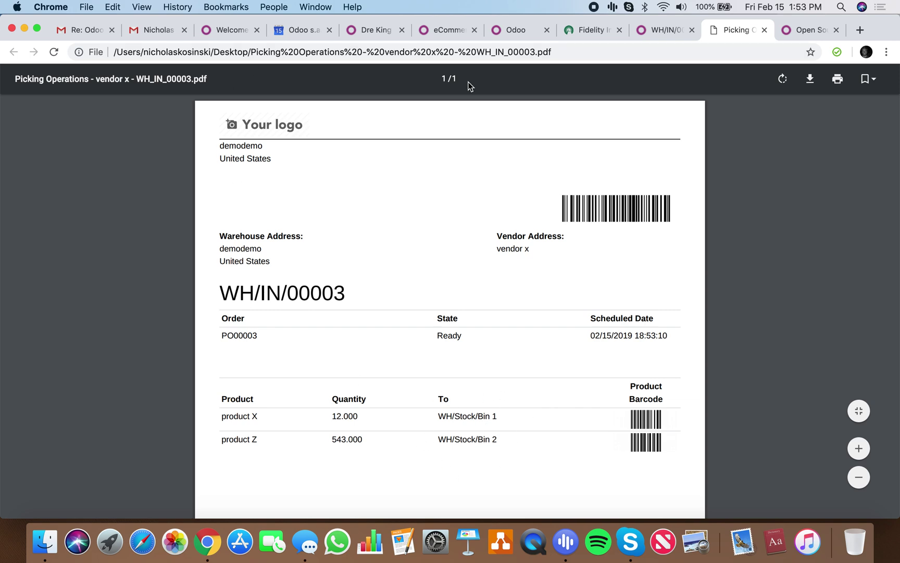
{"action": "left_click", "coordinate": [670, 30]}
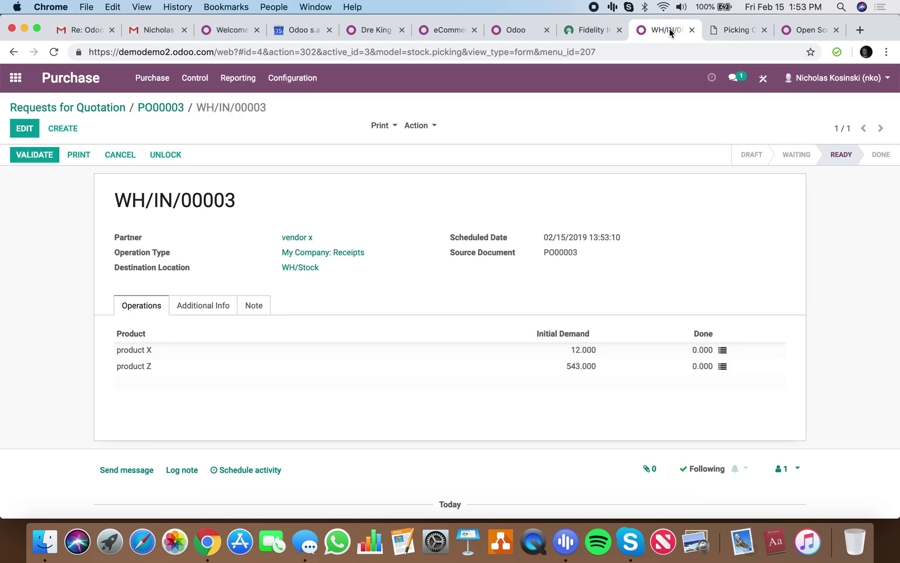
{"action": "left_click", "coordinate": [110, 108]}
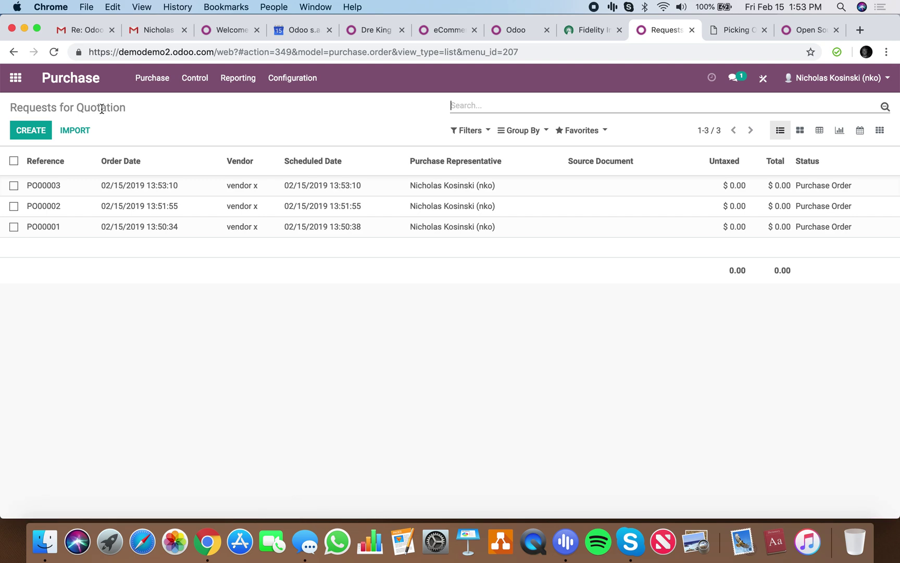
{"action": "left_click", "coordinate": [15, 79]}
- Select both receipts to process and choose Add to Batch
{"action": "left_click", "coordinate": [475, 201]}
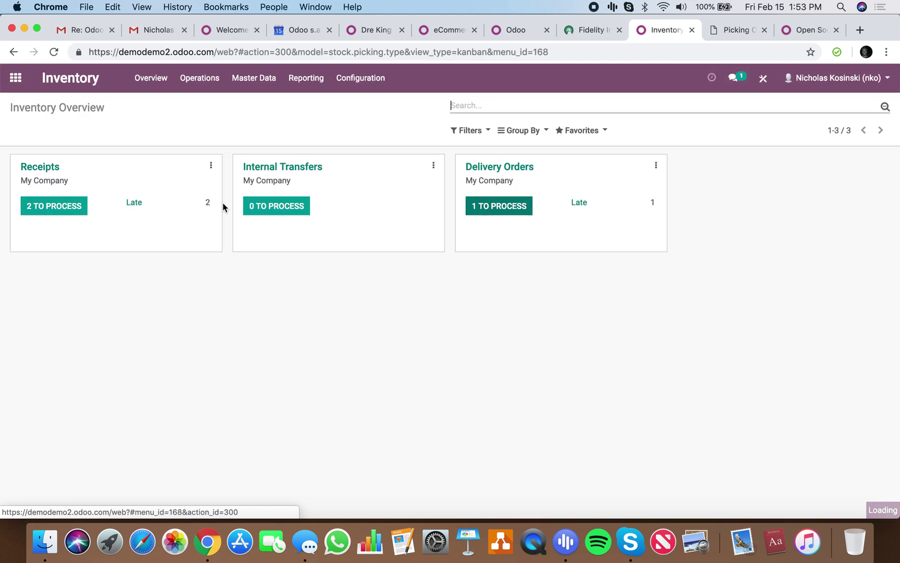
{"action": "left_click", "coordinate": [60, 204]}
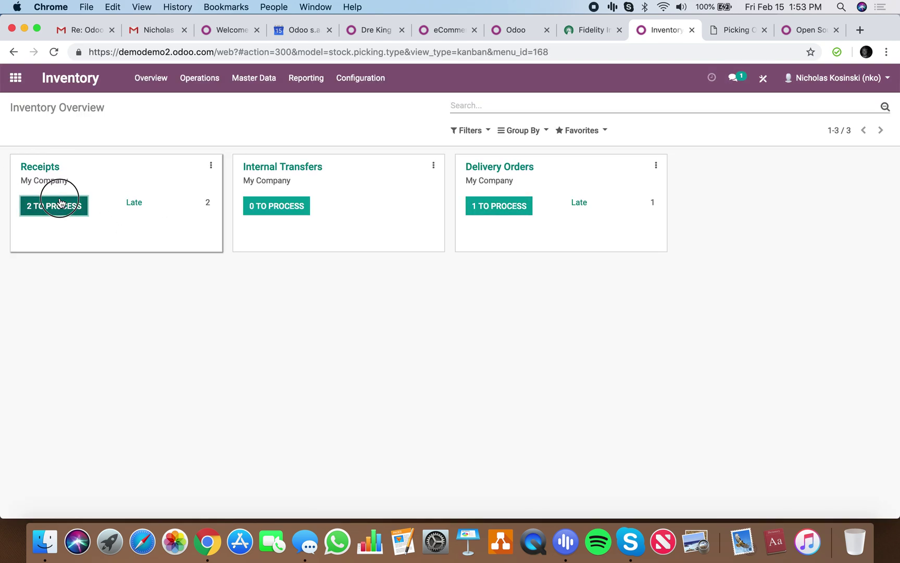
{"action": "left_click", "coordinate": [13, 161]}
{"action": "left_click", "coordinate": [416, 128]}
{"action": "left_click", "coordinate": [426, 176]}
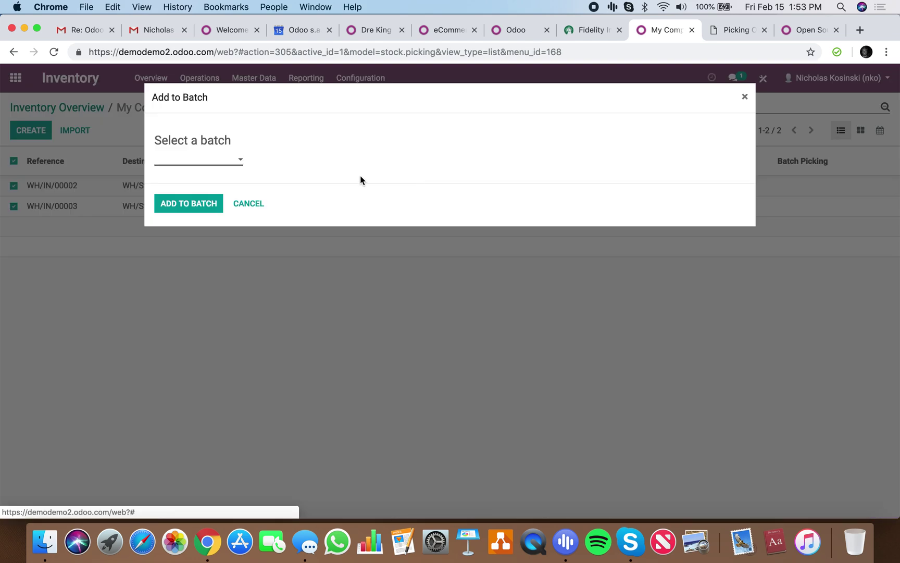
- Create batch 'Incoming Products Feb 15th 2019' and add both receipts to it
{"action": "left_click", "coordinate": [214, 163]}
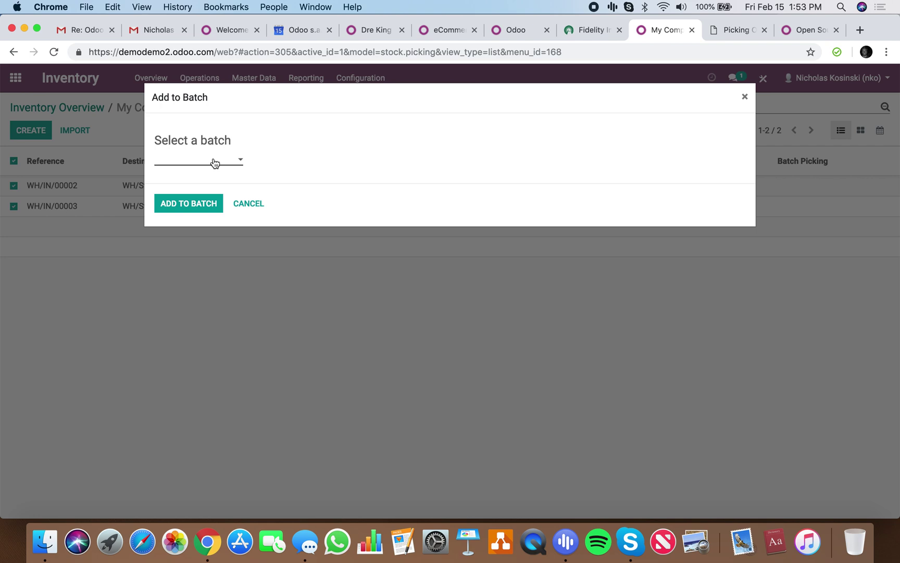
{"action": "type", "text": "Incoming P"}
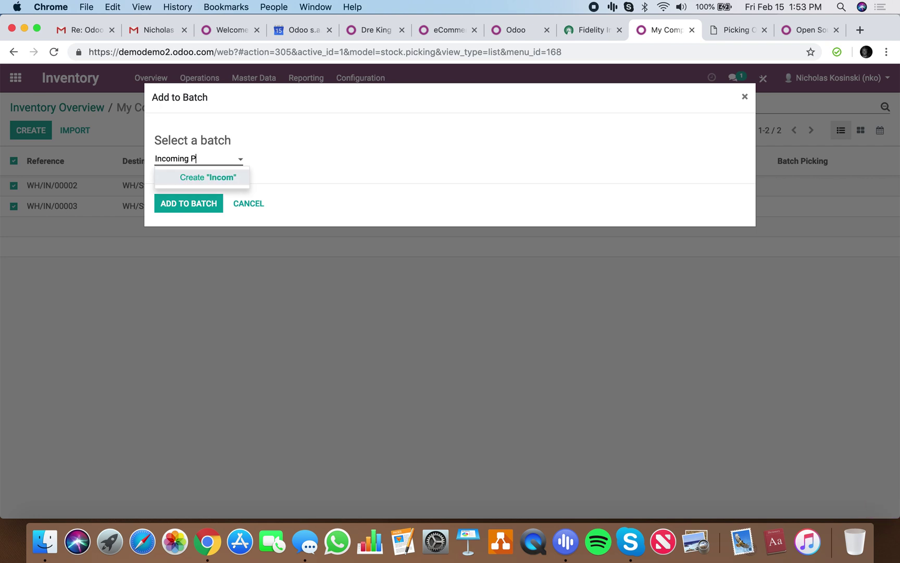
{"action": "type", "text": "roducts Bat"}
{"action": "key", "text": "BackSpace"}
{"action": "key", "text": "BackSpace"}
{"action": "key", "text": "BackSpace"}
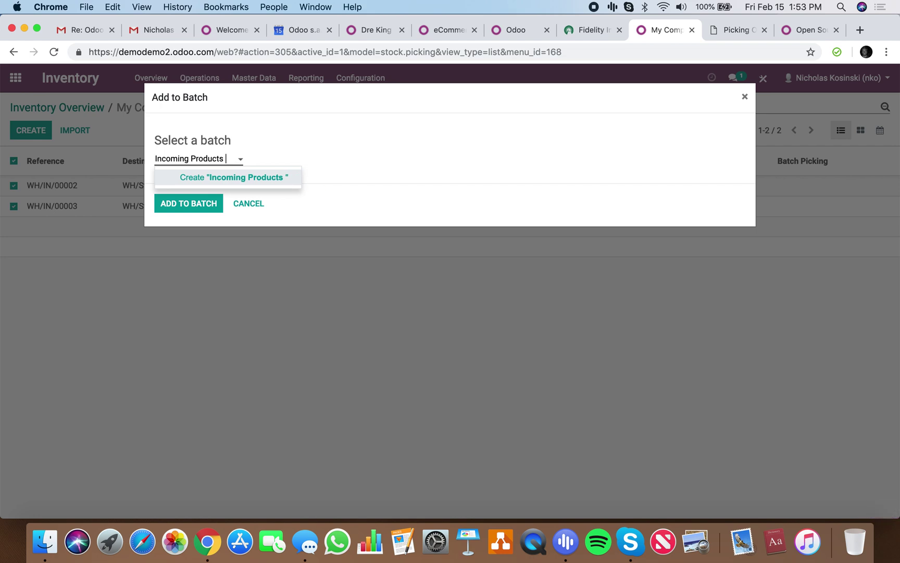
{"action": "type", "text": "Feb 15th 2019"}
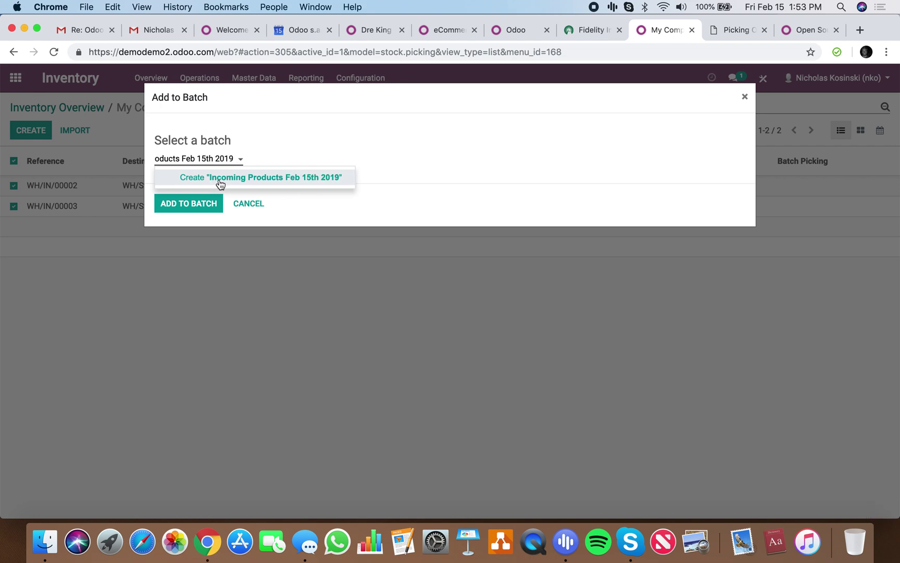
{"action": "left_click", "coordinate": [219, 179]}
{"action": "left_click", "coordinate": [185, 203]}
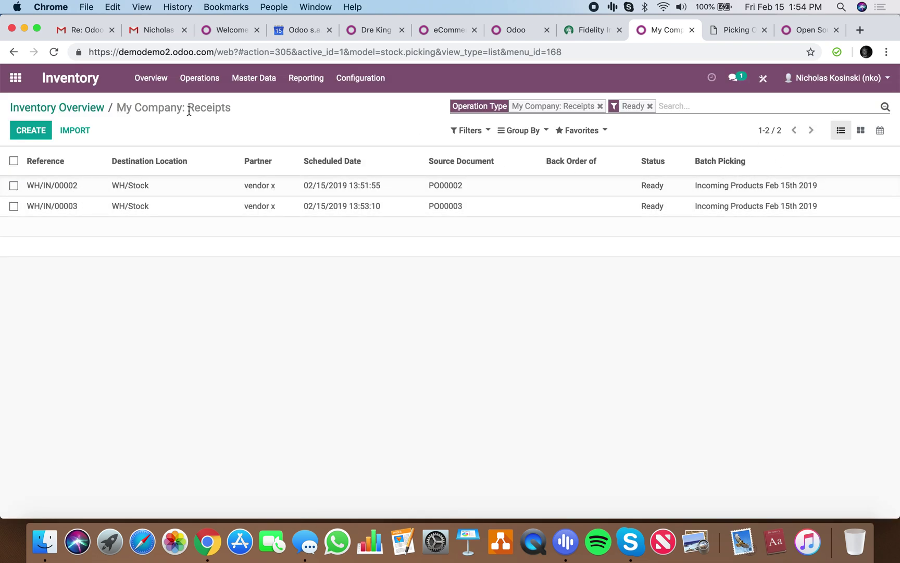
- Assign a responsible user to the Incoming Products Feb 15th 2019 batch and confirm it
{"action": "left_click", "coordinate": [207, 86]}
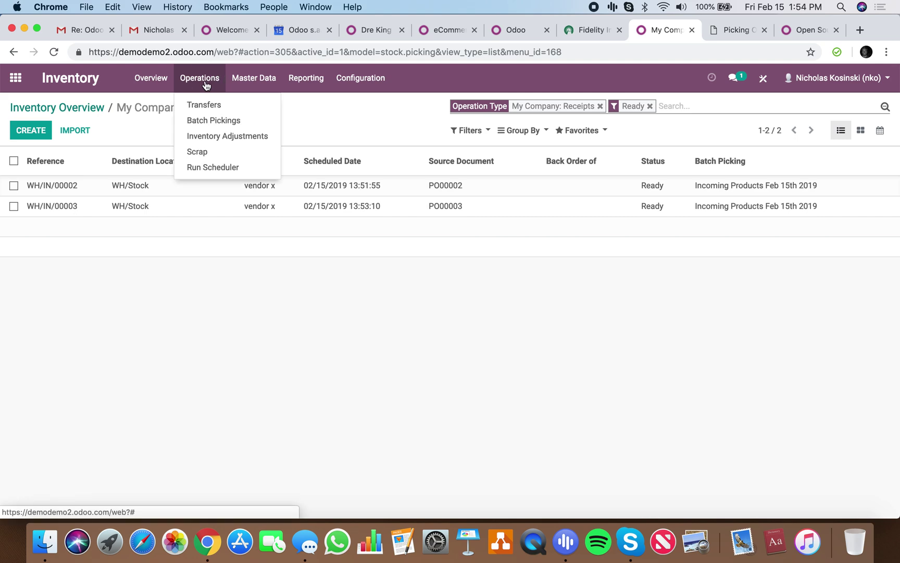
{"action": "left_click", "coordinate": [215, 122]}
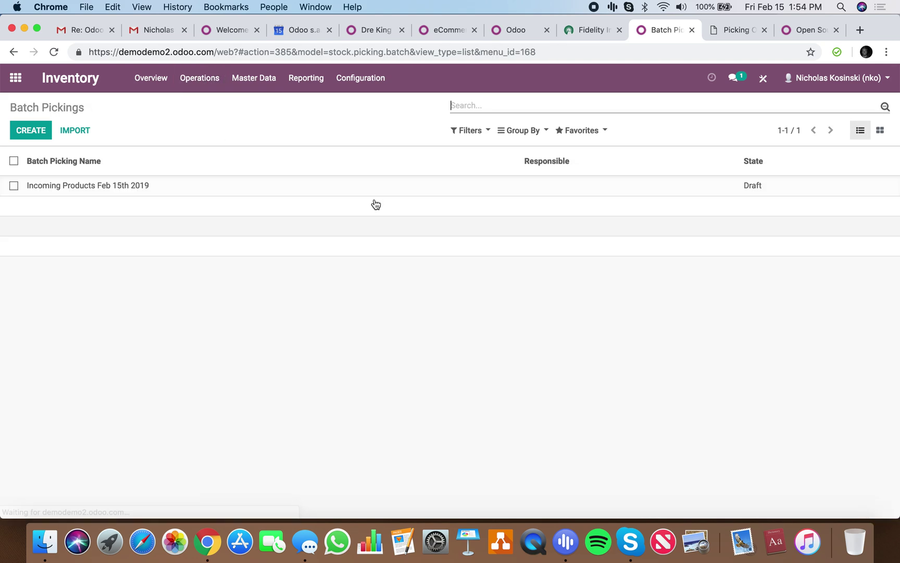
{"action": "left_click", "coordinate": [736, 188]}
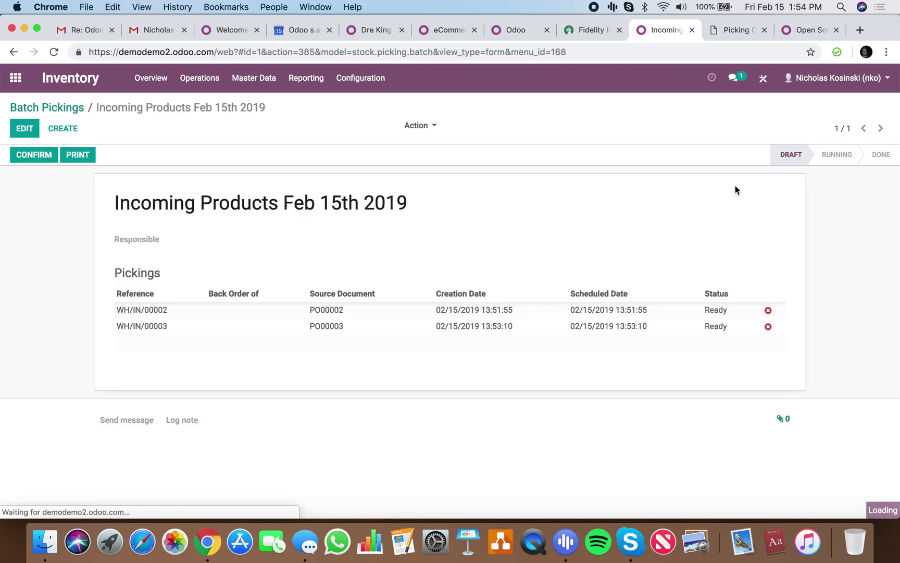
{"action": "left_click", "coordinate": [14, 134]}
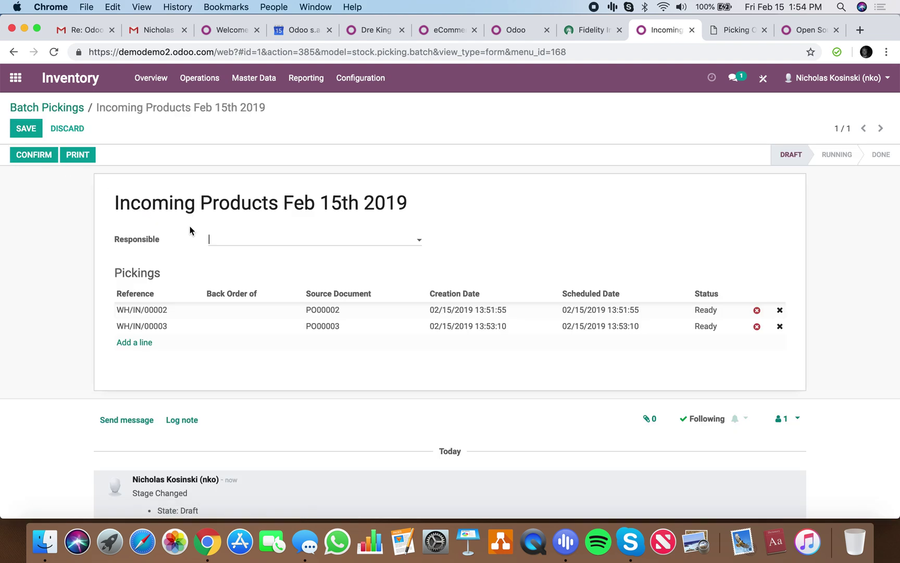
{"action": "left_click", "coordinate": [236, 240]}
{"action": "left_click", "coordinate": [289, 258]}
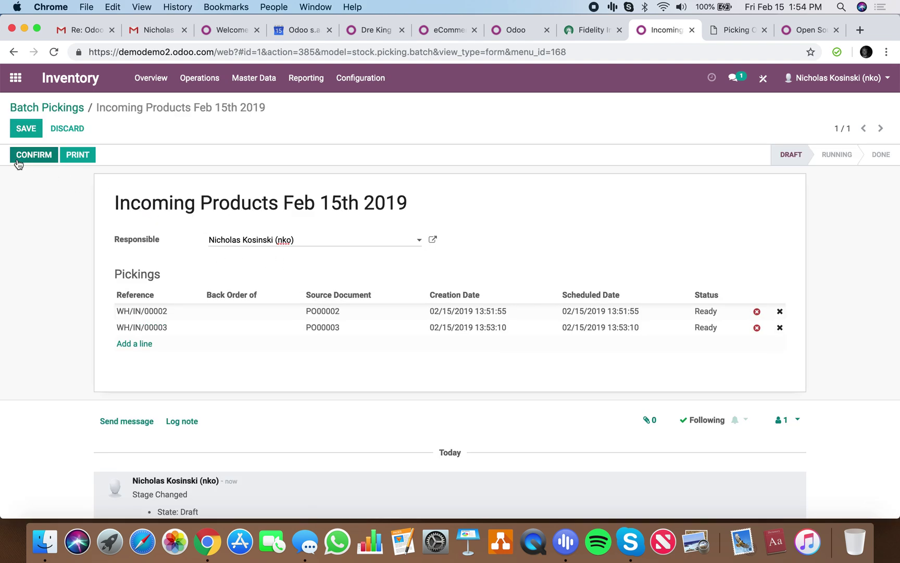
{"action": "left_click", "coordinate": [22, 129]}
{"action": "left_click", "coordinate": [32, 155]}
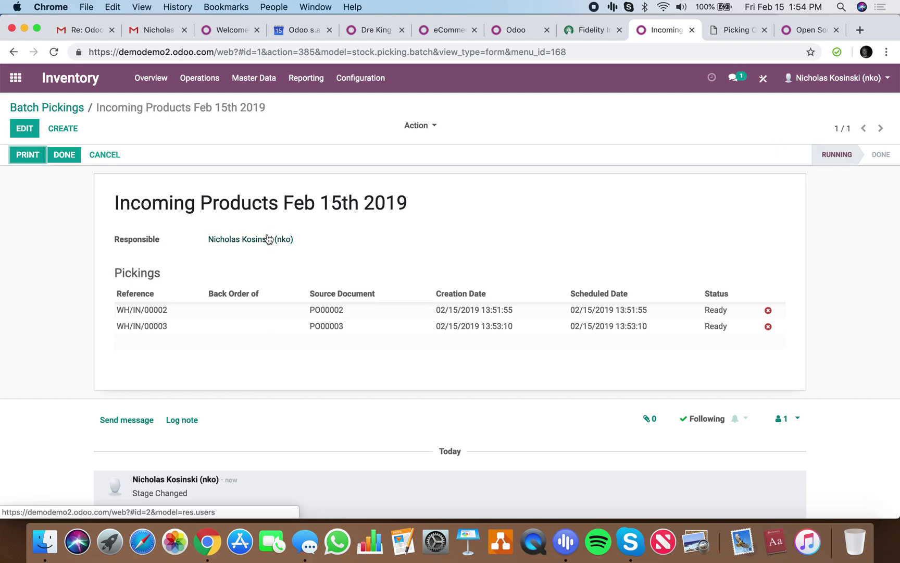
- Print the batch picking sheet as Batch Picking (3).pdf and look through it
{"action": "left_click", "coordinate": [65, 156]}
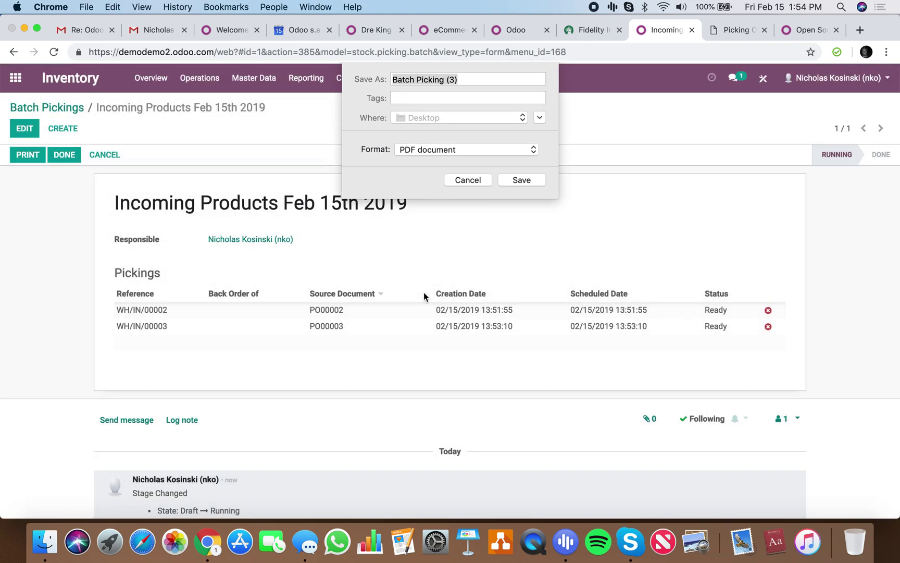
{"action": "key", "text": "Return"}
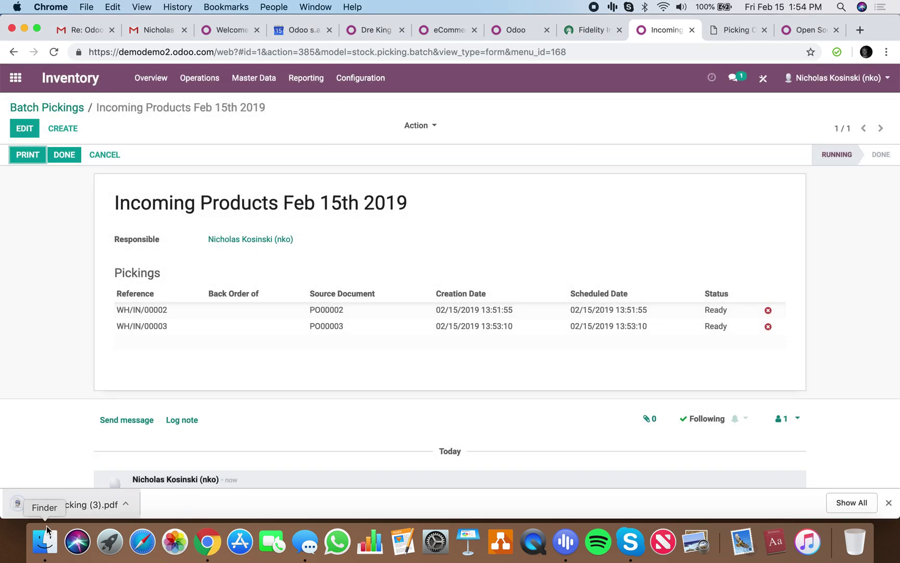
{"action": "left_click", "coordinate": [77, 502]}
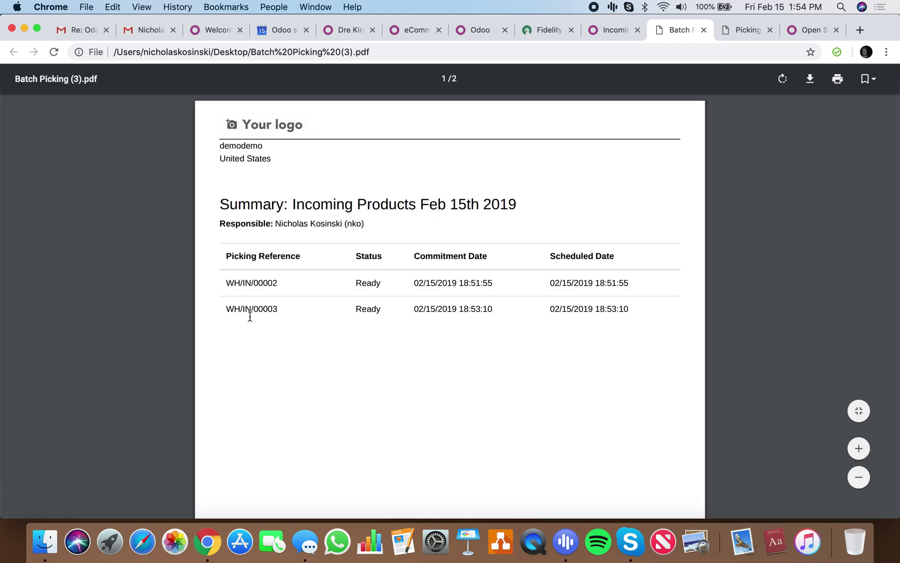
{"action": "scroll", "coordinate": [250, 316], "scroll_direction": "down", "scroll_amount": 15}
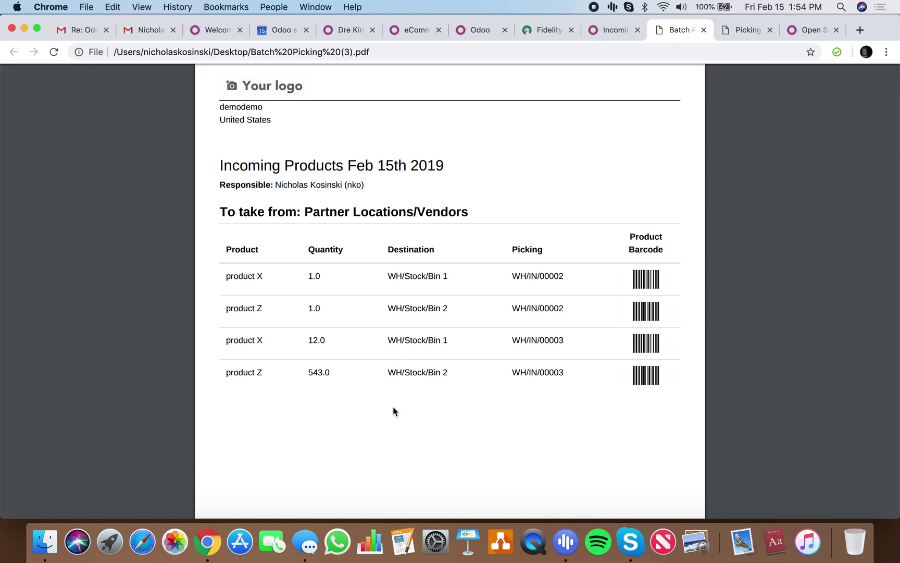
{"action": "left_click", "coordinate": [704, 31]}
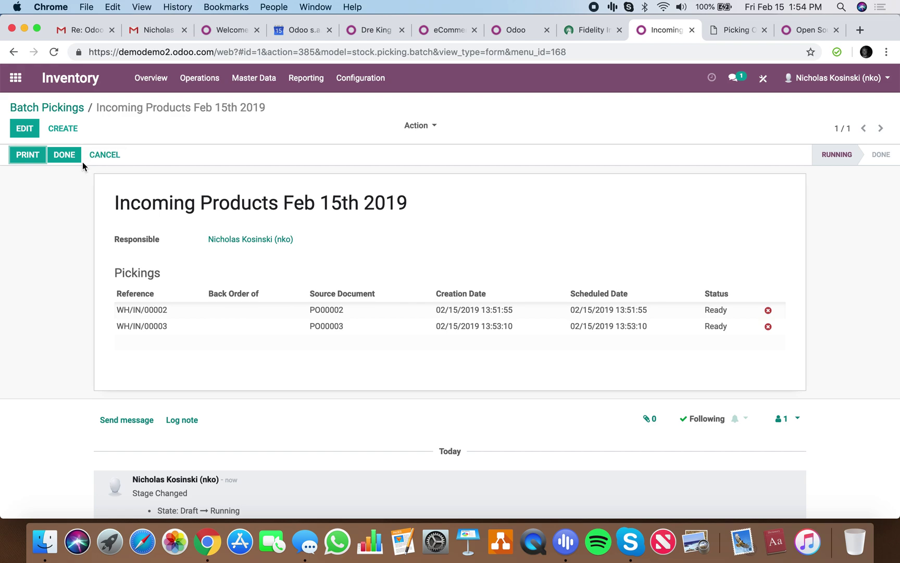
- Mark the batch done and verify stock: product X 14 in Bin 1, product Z 545 in Bin 2
{"action": "left_click", "coordinate": [67, 155]}
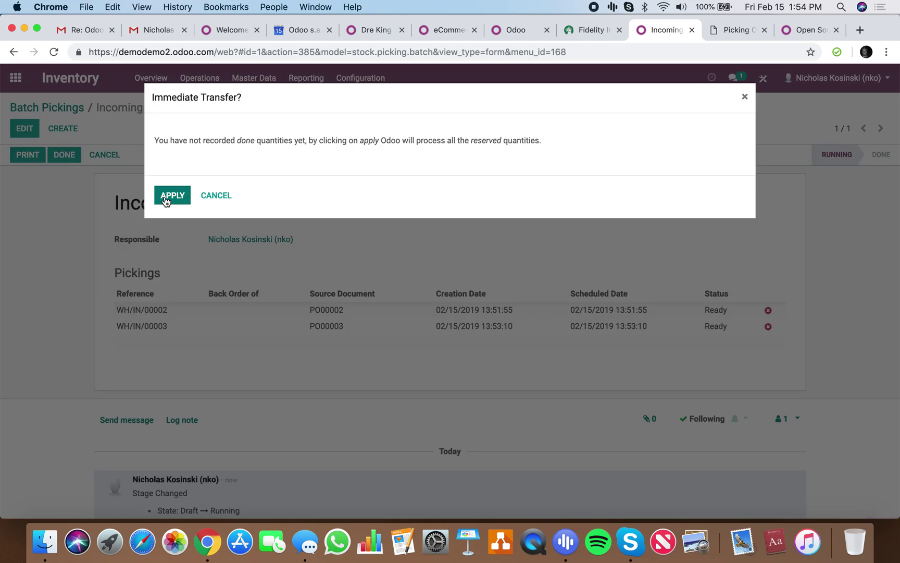
{"action": "left_click", "coordinate": [165, 198]}
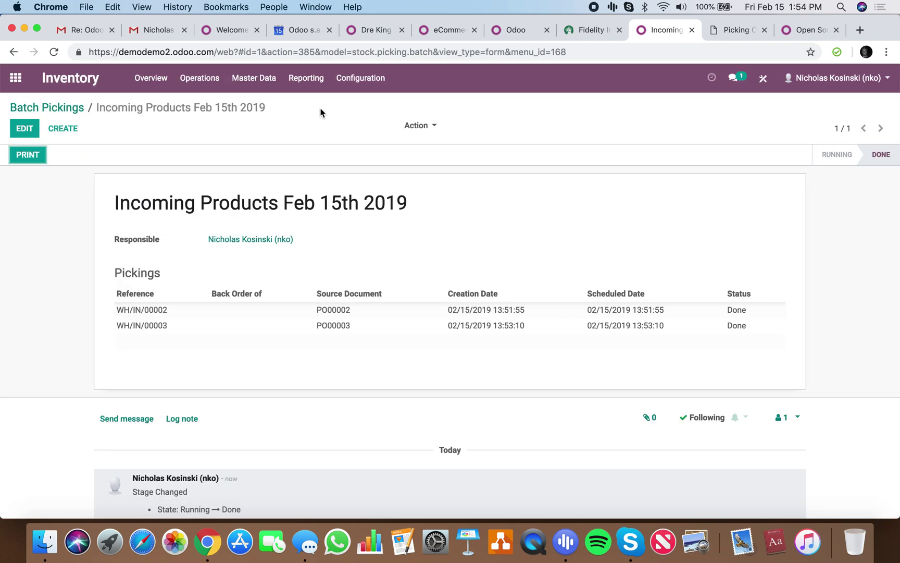
{"action": "left_click", "coordinate": [306, 78]}
{"action": "left_click", "coordinate": [299, 119]}
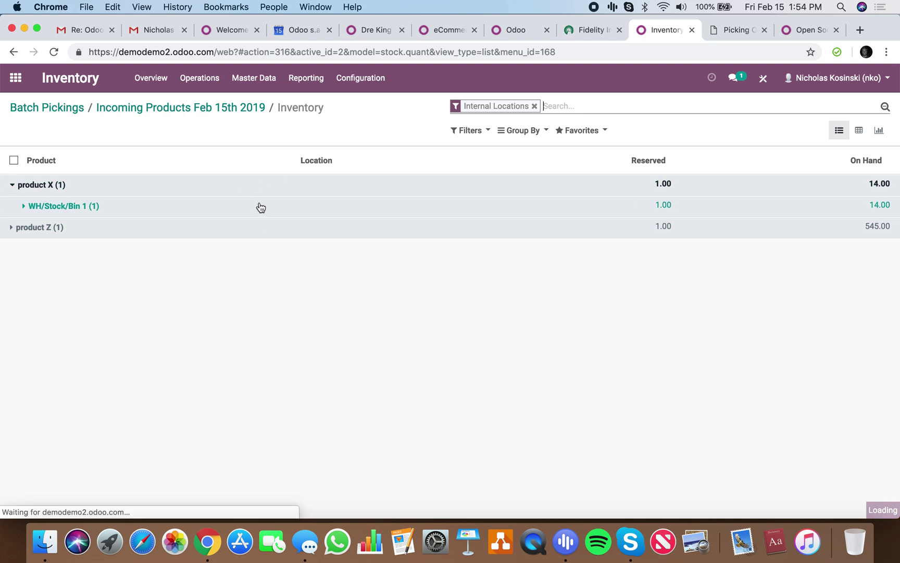
{"action": "left_click", "coordinate": [258, 224]}
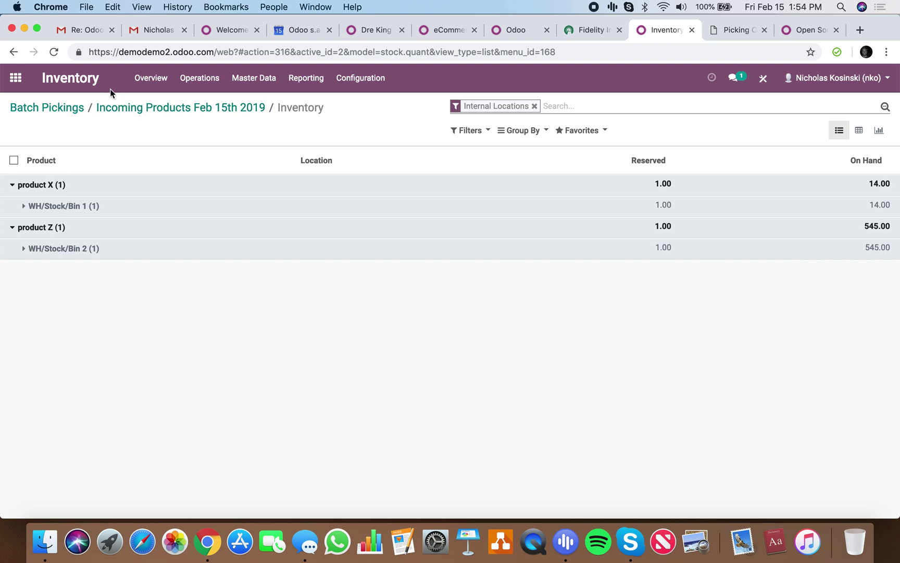
{"action": "left_click", "coordinate": [16, 78]}
{"action": "left_click", "coordinate": [322, 166]}
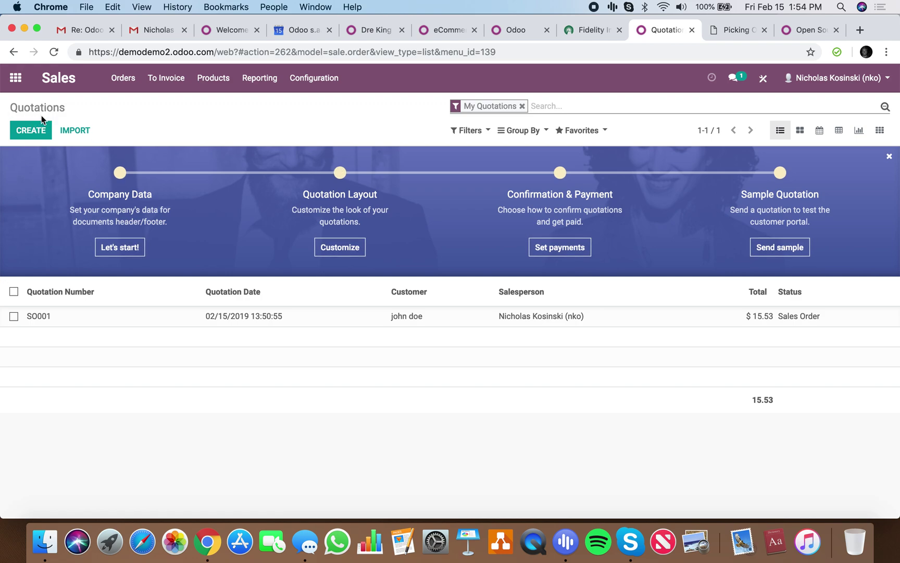
- Start a new sales quotation and set its customer
{"action": "left_click", "coordinate": [36, 133]}
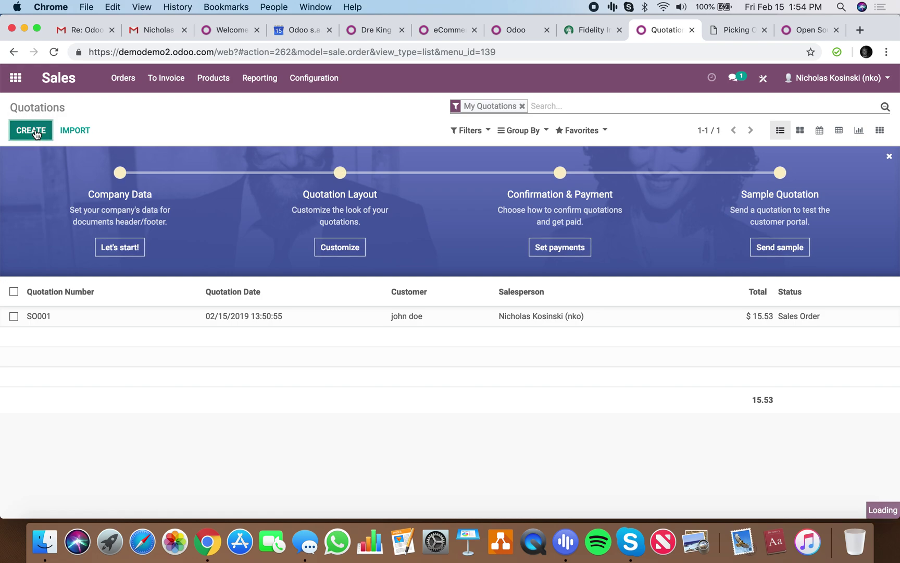
{"action": "left_click", "coordinate": [217, 245]}
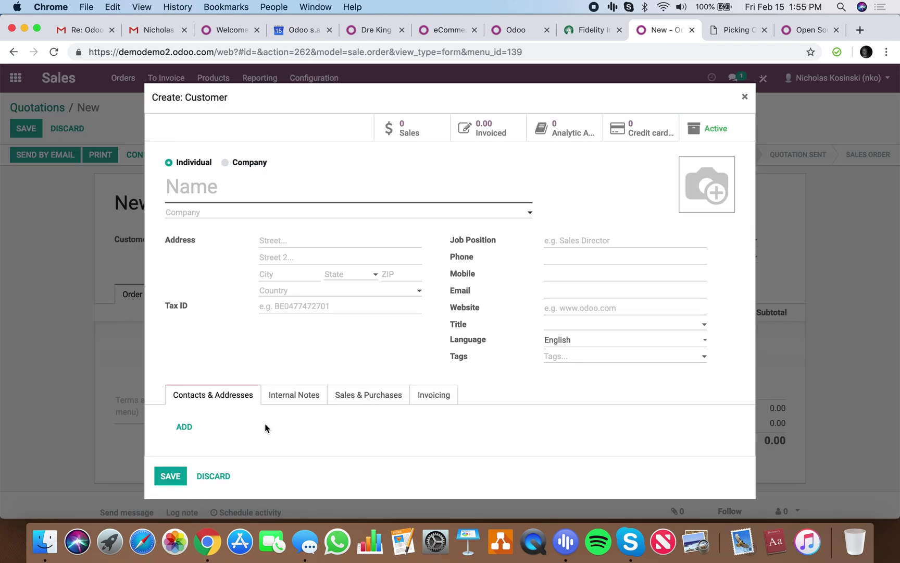
{"action": "left_click", "coordinate": [217, 470]}
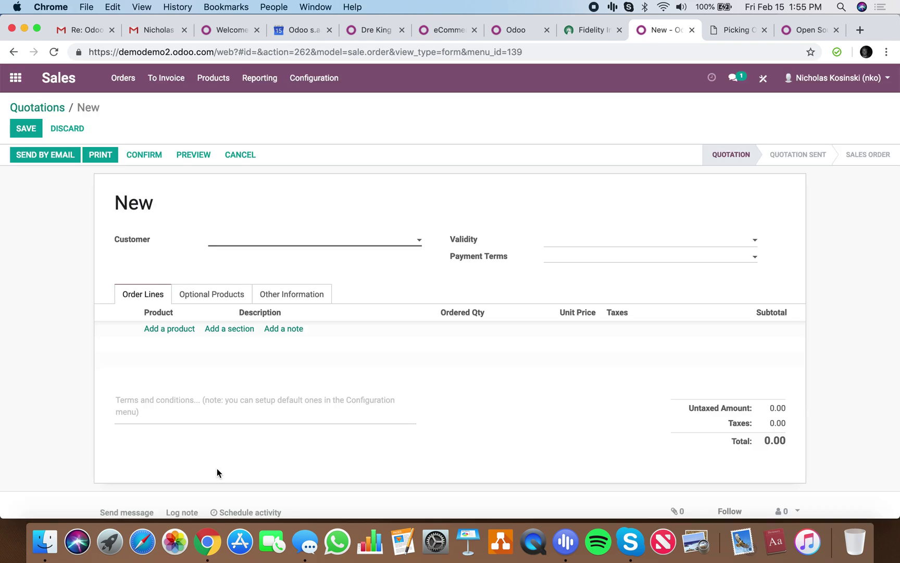
{"action": "left_click", "coordinate": [249, 244]}
{"action": "left_click", "coordinate": [238, 255]}
- Add order lines for 12 product X and 500 product Z
{"action": "left_click", "coordinate": [170, 329]}
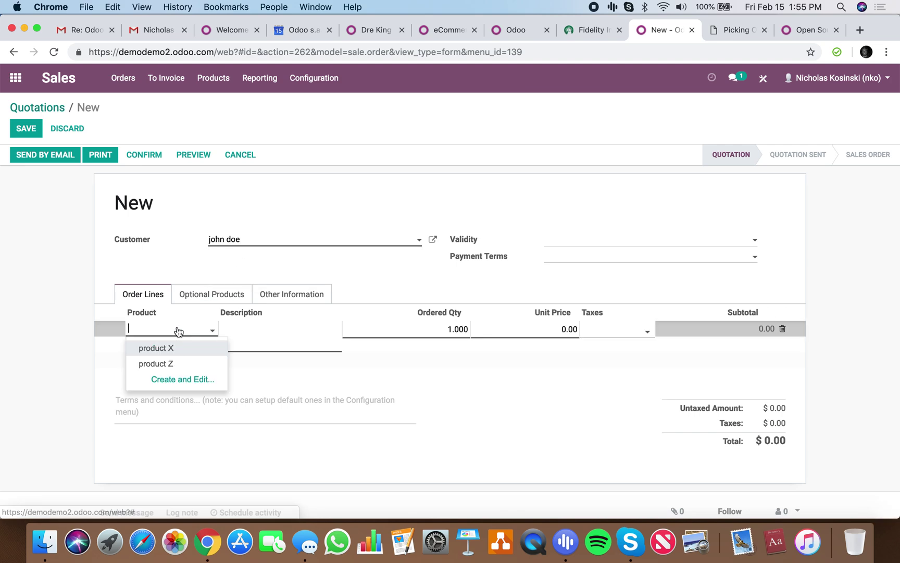
{"action": "left_click", "coordinate": [177, 348]}
{"action": "left_click", "coordinate": [149, 345]}
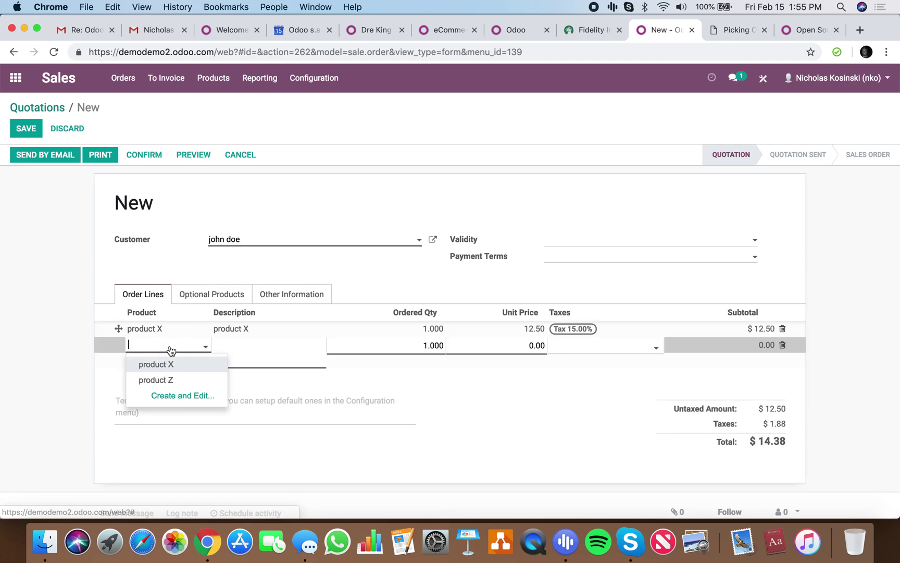
{"action": "left_click", "coordinate": [173, 379]}
{"action": "left_click", "coordinate": [417, 329]}
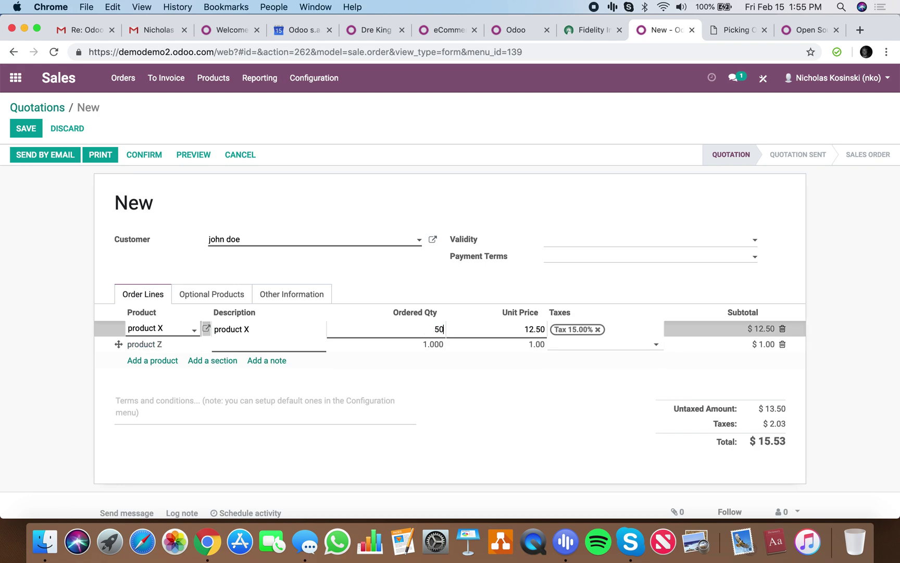
{"action": "left_click", "coordinate": [414, 344]}
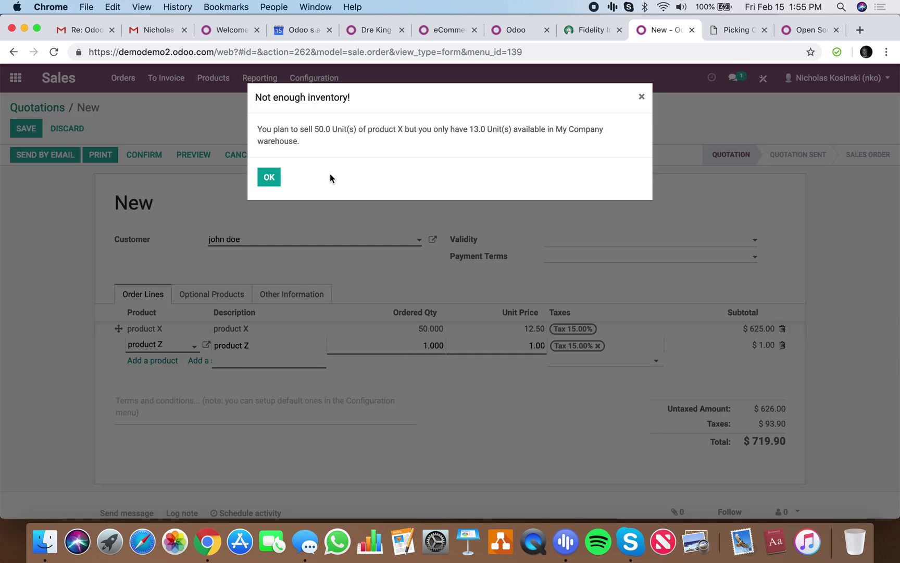
{"action": "left_click", "coordinate": [276, 175]}
{"action": "left_click", "coordinate": [405, 327]}
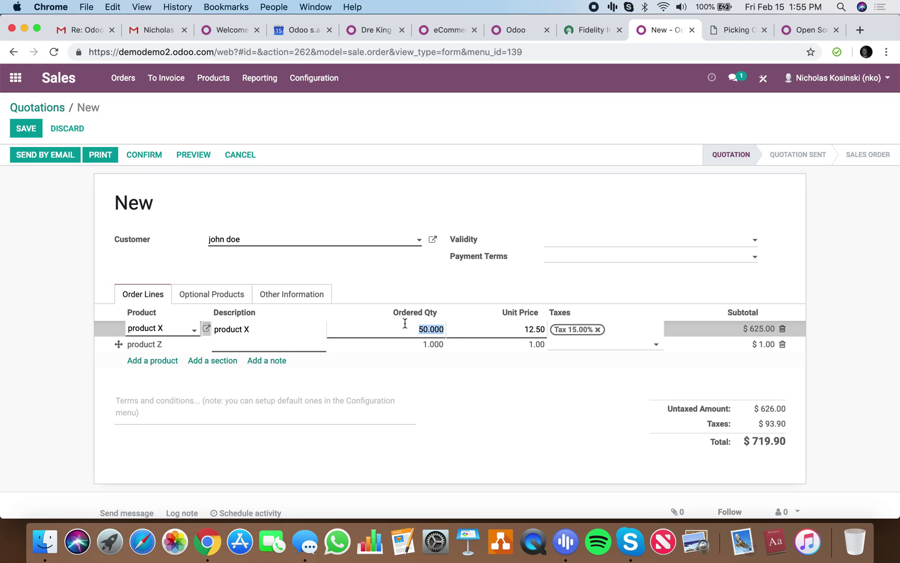
{"action": "type", "text": "12"}
{"action": "left_click", "coordinate": [418, 344]}
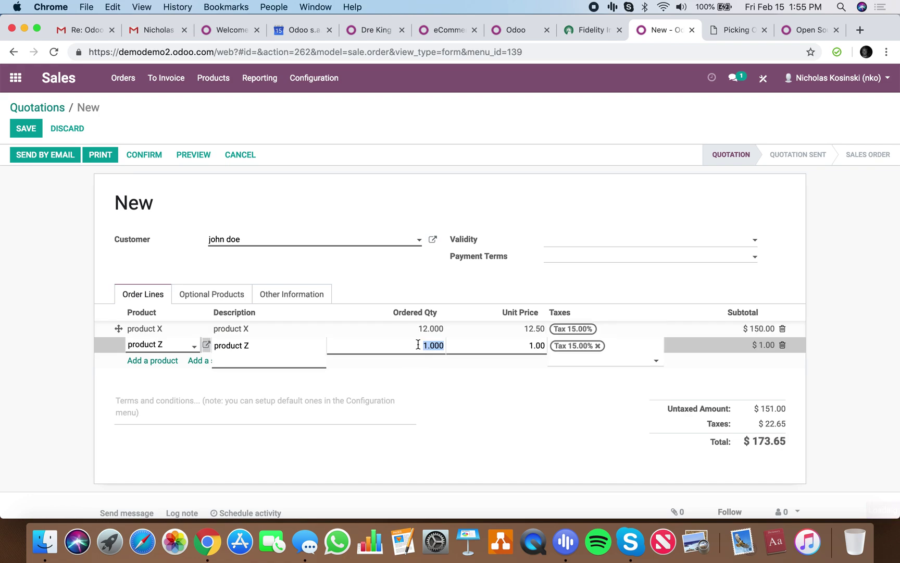
{"action": "type", "text": "500"}
{"action": "left_click", "coordinate": [487, 424]}
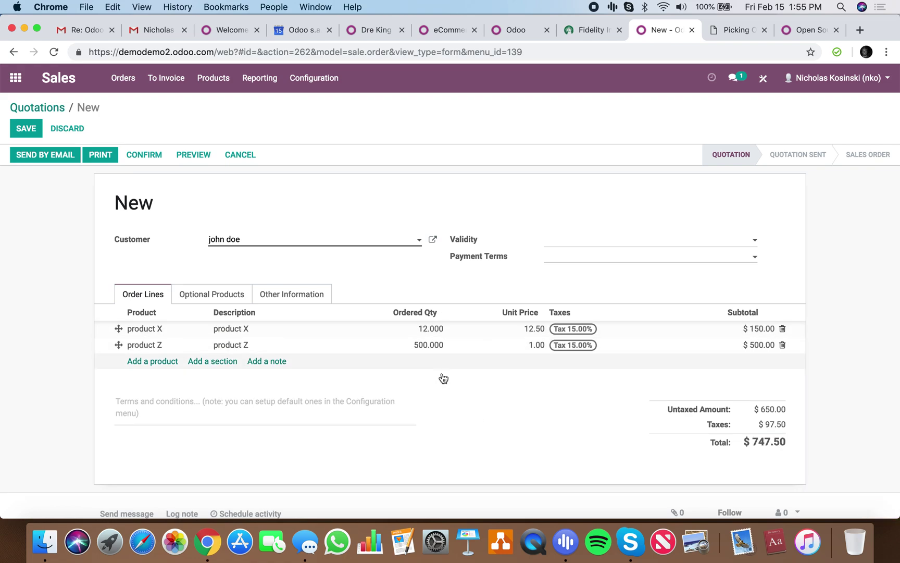
- Save and confirm the quotation as sales order SO002
{"action": "left_click", "coordinate": [28, 129]}
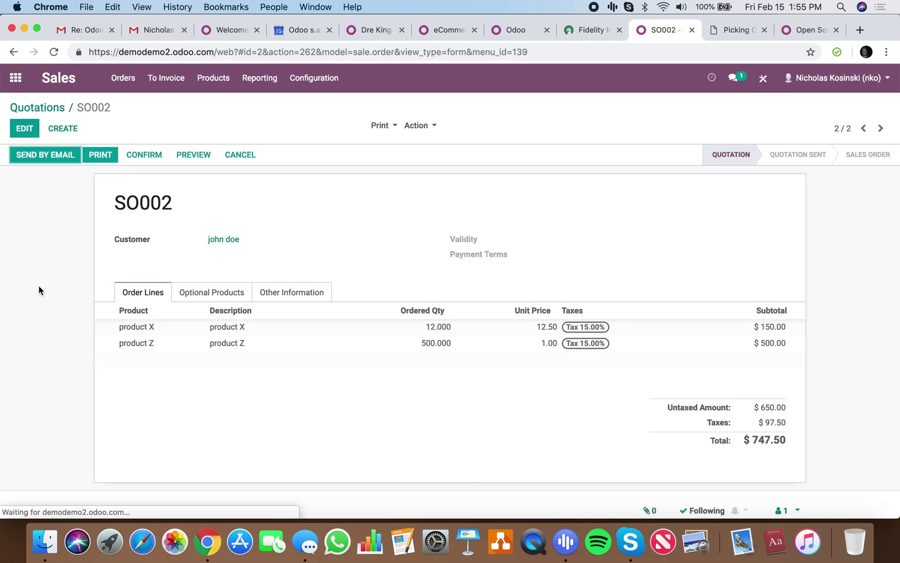
{"action": "left_click", "coordinate": [146, 155]}
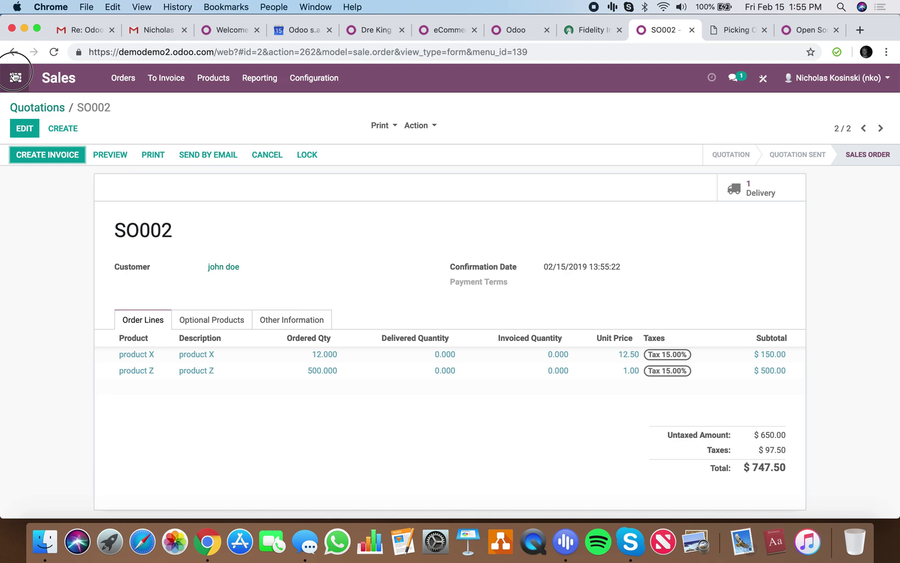
{"action": "left_click", "coordinate": [16, 78]}
{"action": "left_click", "coordinate": [499, 178]}
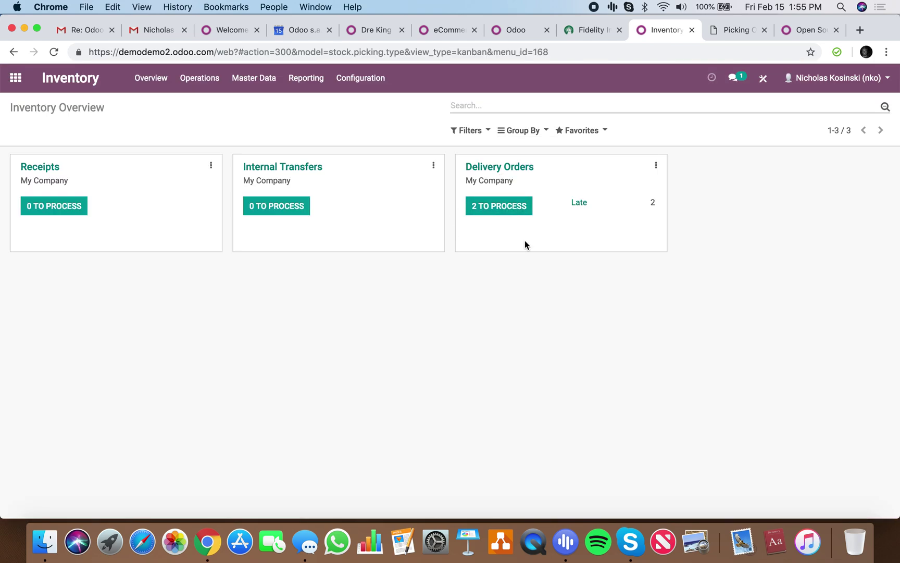
- Print Picking Operations for WH/OUT/00001 and WH/OUT/00002 and save the PDF to the Desktop
{"action": "left_click", "coordinate": [522, 206]}
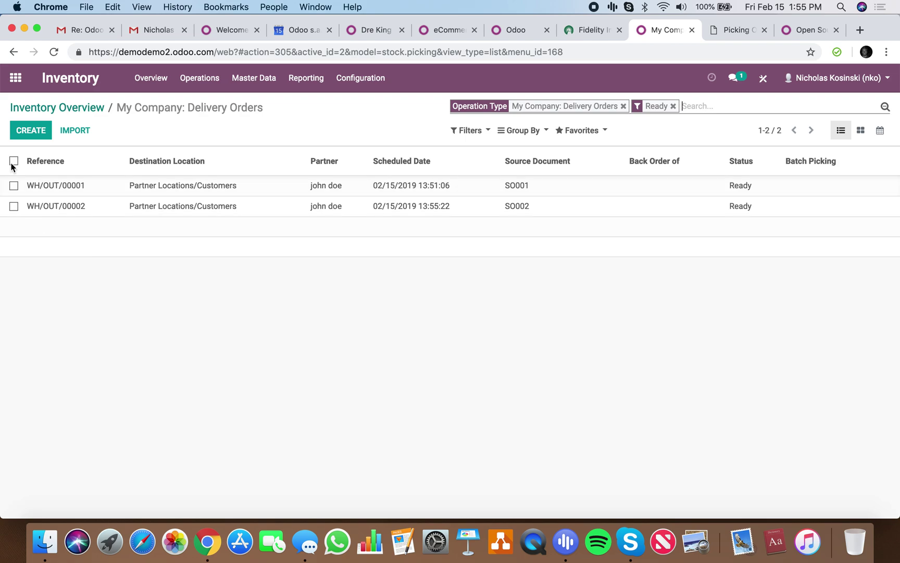
{"action": "left_click", "coordinate": [384, 131]}
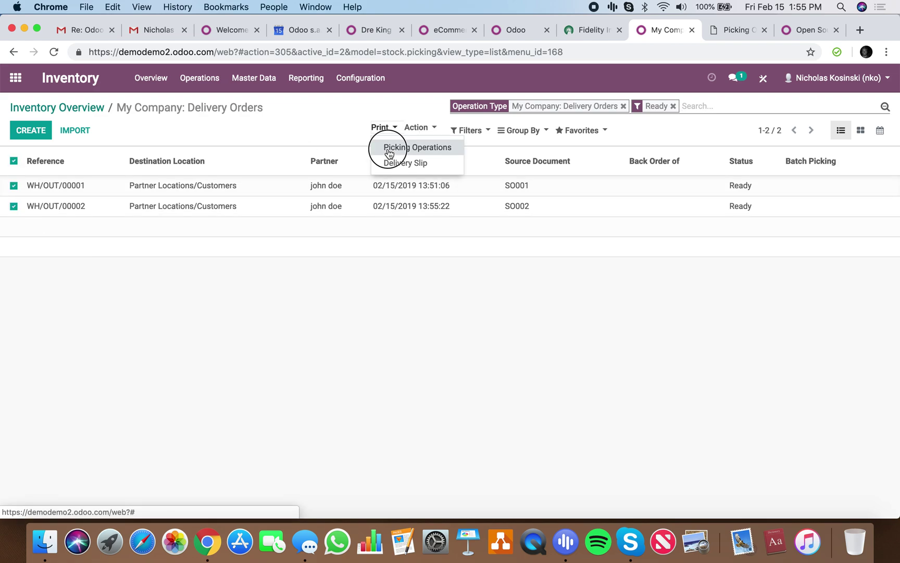
{"action": "left_click", "coordinate": [386, 147]}
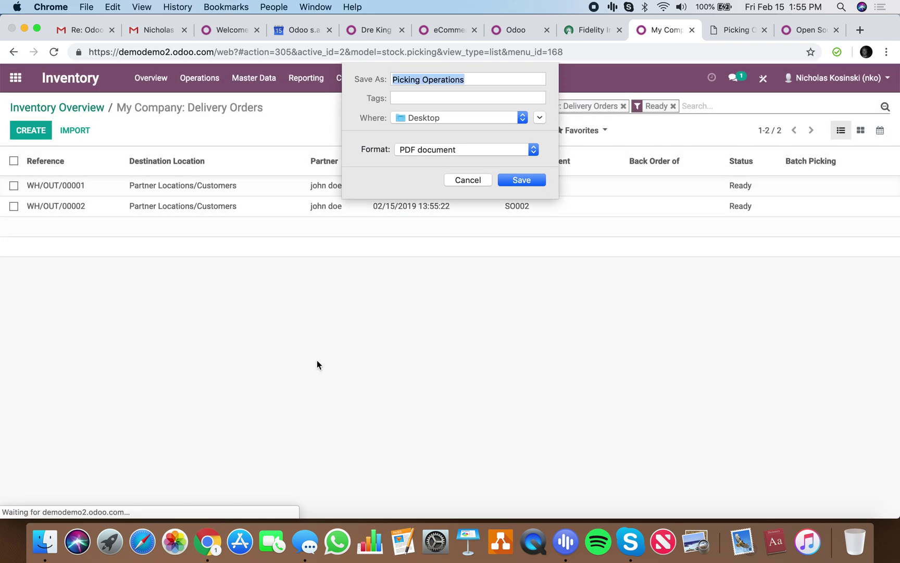
{"action": "left_click", "coordinate": [522, 179]}
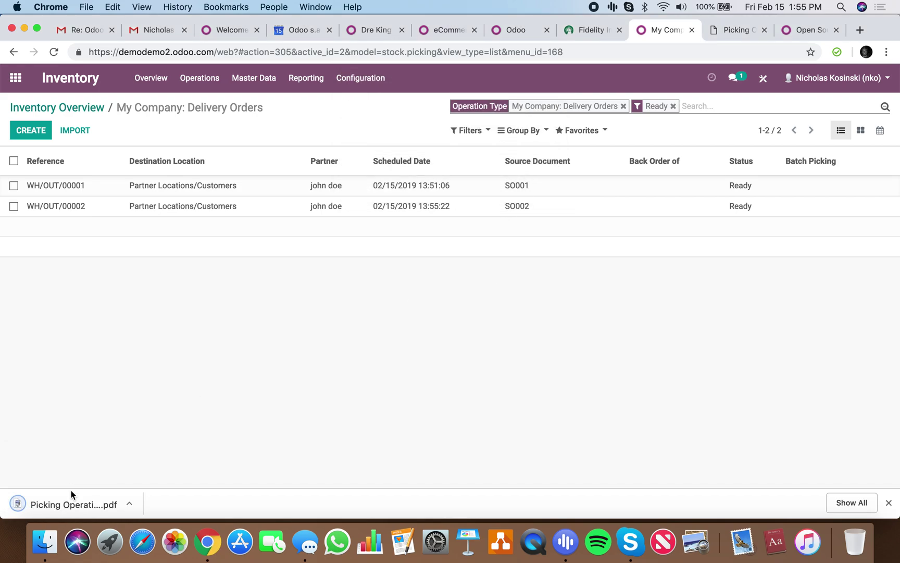
{"action": "left_click", "coordinate": [72, 494]}
- Review both pages of the Picking Operations PDF, then close it to return to Odoo
{"action": "scroll", "coordinate": [420, 284], "scroll_direction": "down", "scroll_amount": 5}
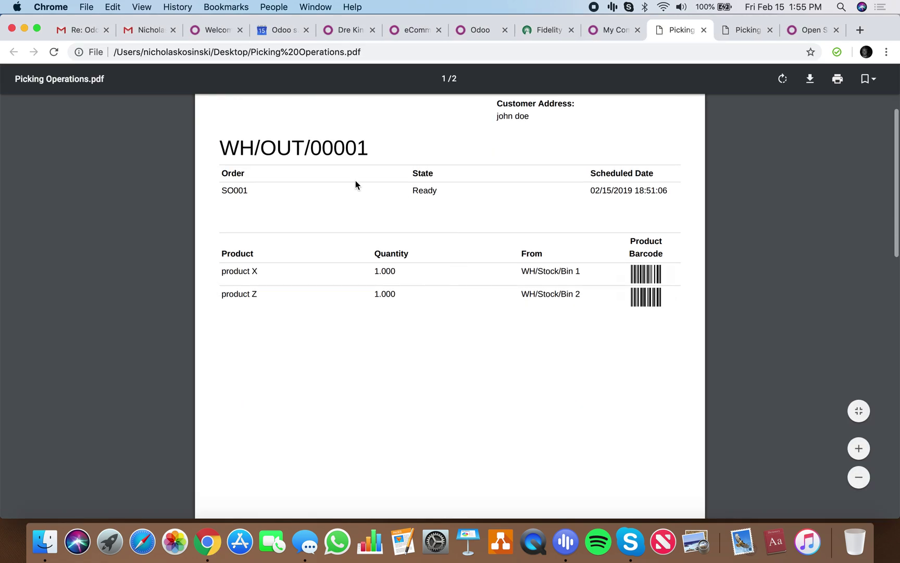
{"action": "scroll", "coordinate": [552, 300], "scroll_direction": "down", "scroll_amount": 20}
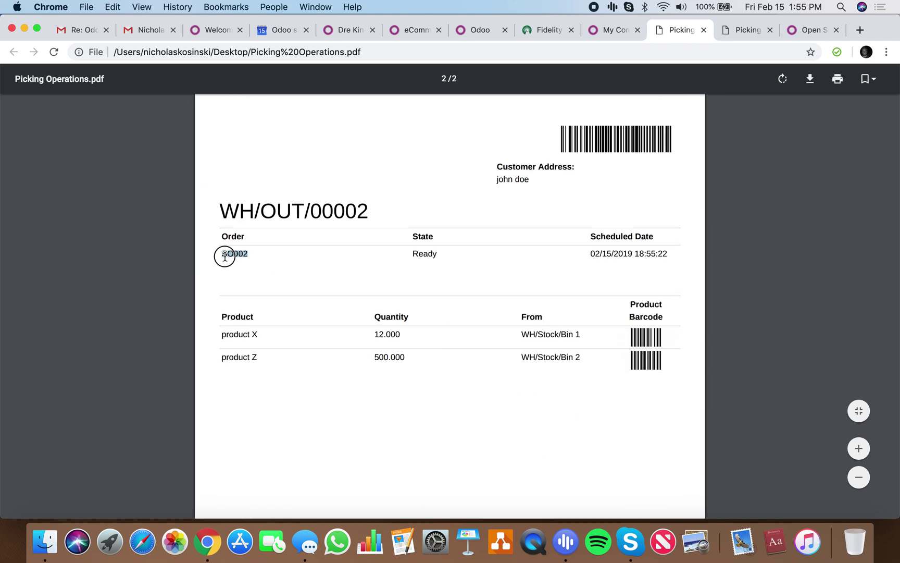
{"action": "left_click", "coordinate": [330, 266]}
{"action": "scroll", "coordinate": [330, 266], "scroll_direction": "up", "scroll_amount": 20}
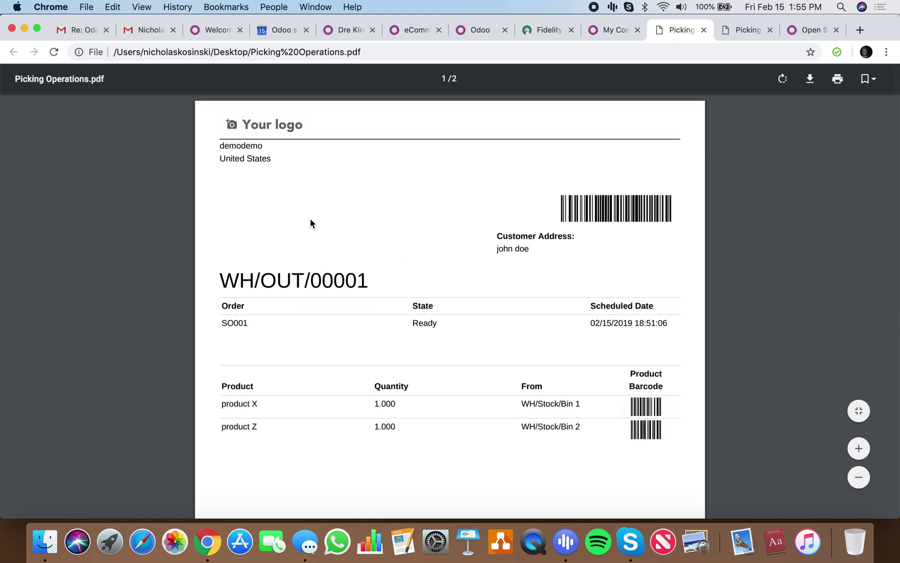
{"action": "left_click", "coordinate": [704, 32]}
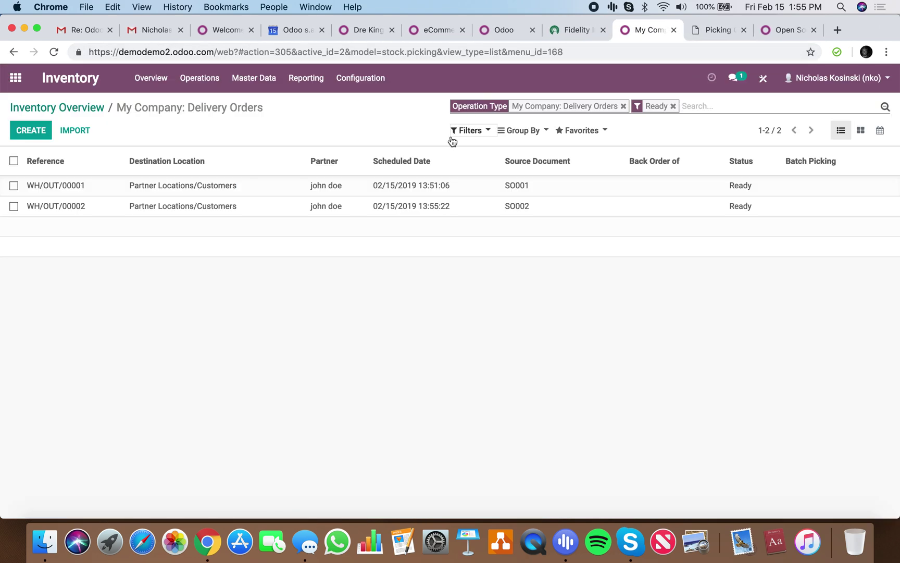
- Open the Product Moves report filtered to Deliveries and To Do moves
{"action": "left_click", "coordinate": [305, 82]}
{"action": "left_click", "coordinate": [319, 152]}
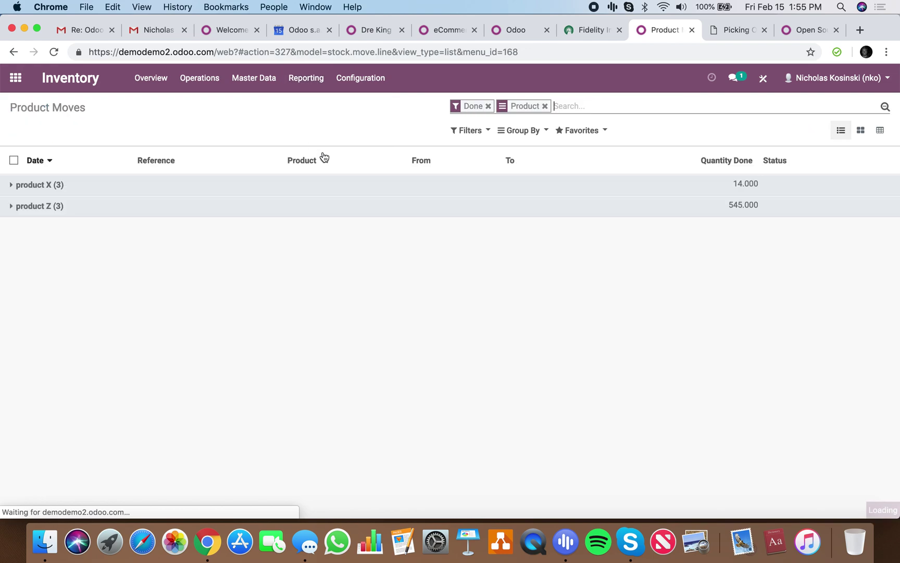
{"action": "left_click", "coordinate": [470, 130]}
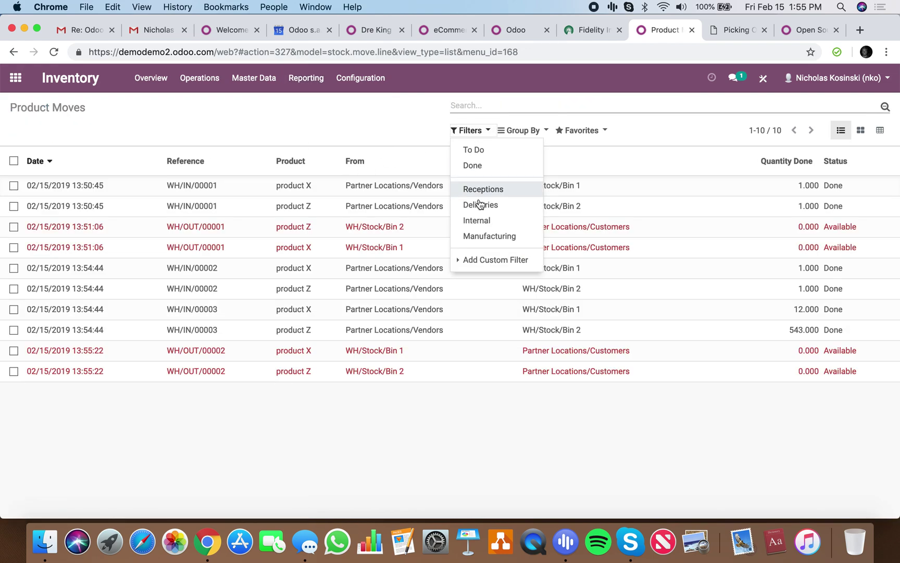
{"action": "left_click", "coordinate": [481, 204]}
{"action": "left_click", "coordinate": [485, 152]}
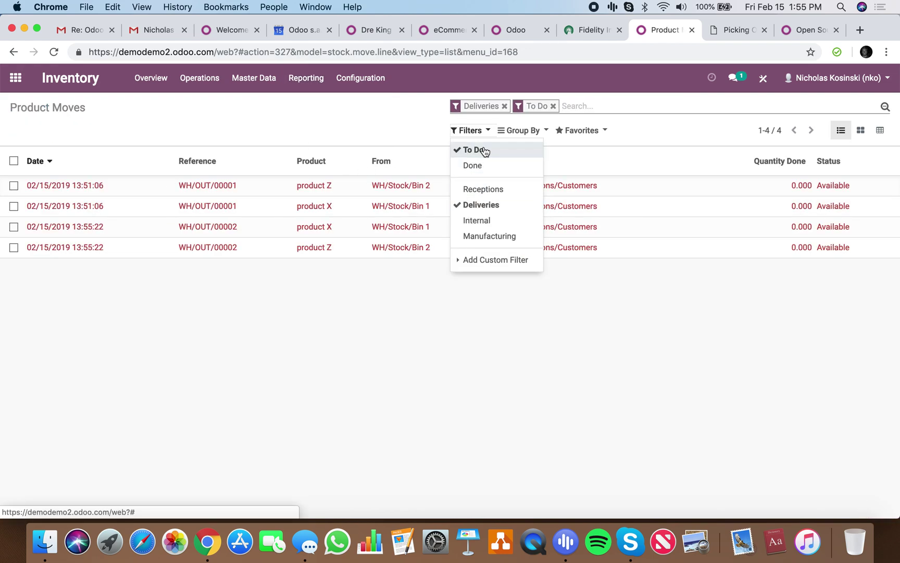
- Group the moves by From location and expand the WH/Stock/Bin 1 and Bin 2 groups
{"action": "left_click", "coordinate": [521, 131]}
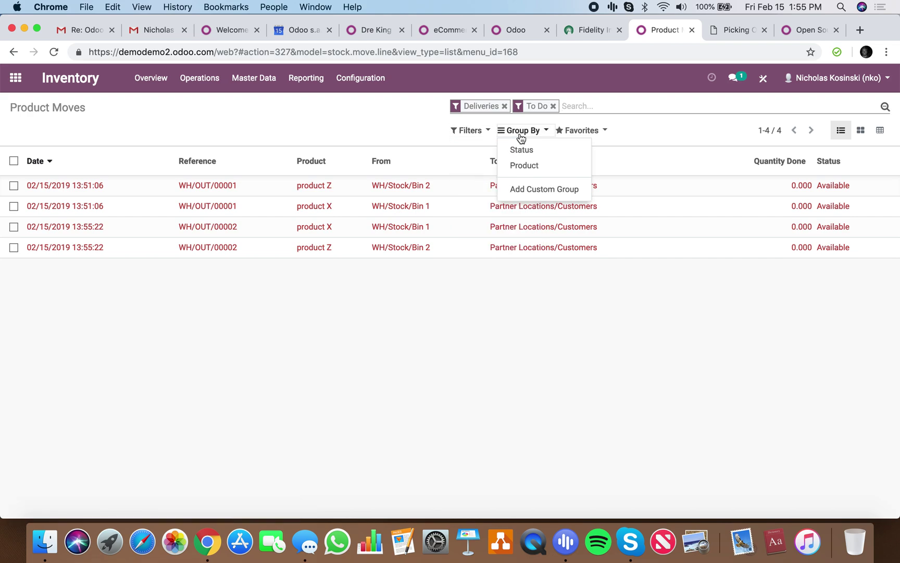
{"action": "left_click", "coordinate": [524, 189]}
{"action": "left_click", "coordinate": [527, 205]}
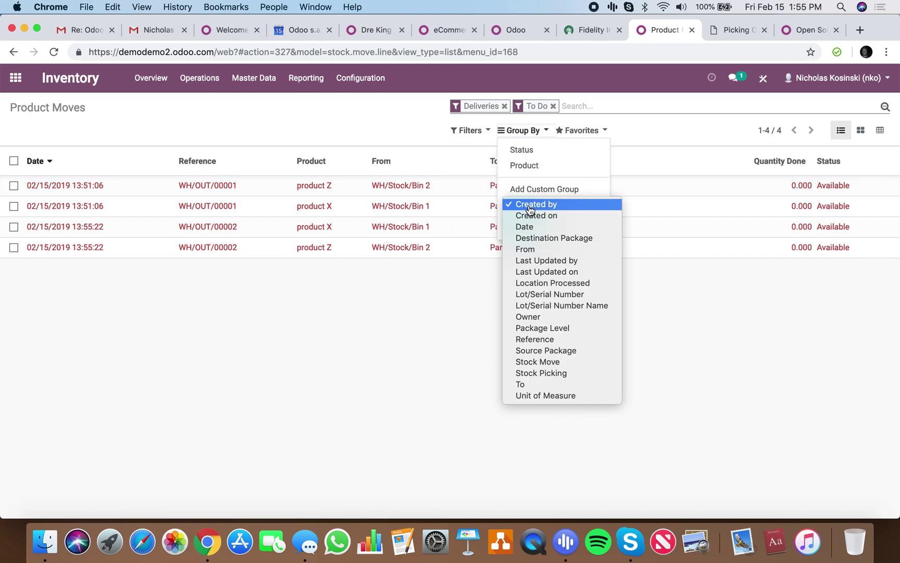
{"action": "left_click", "coordinate": [525, 249]}
{"action": "left_click", "coordinate": [527, 222]}
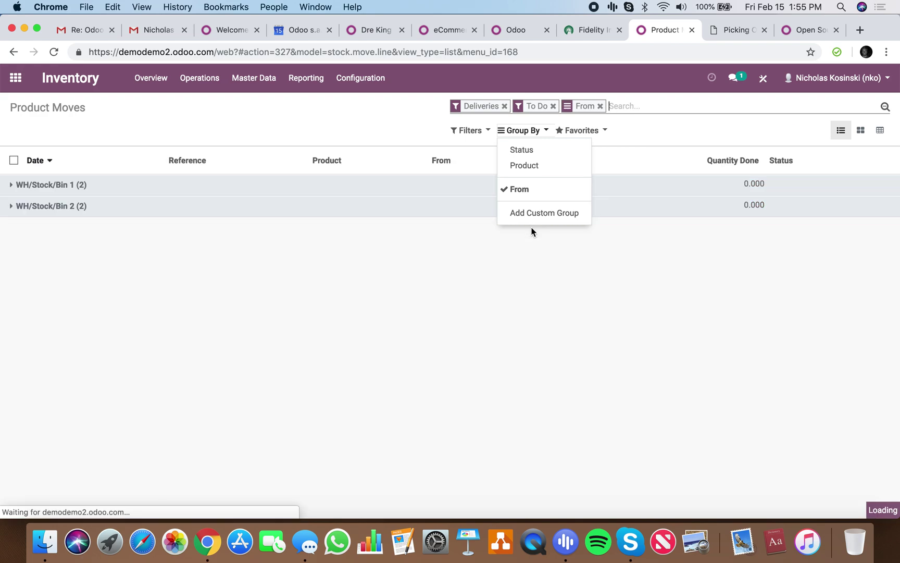
{"action": "left_click", "coordinate": [423, 297]}
{"action": "left_click", "coordinate": [268, 204]}
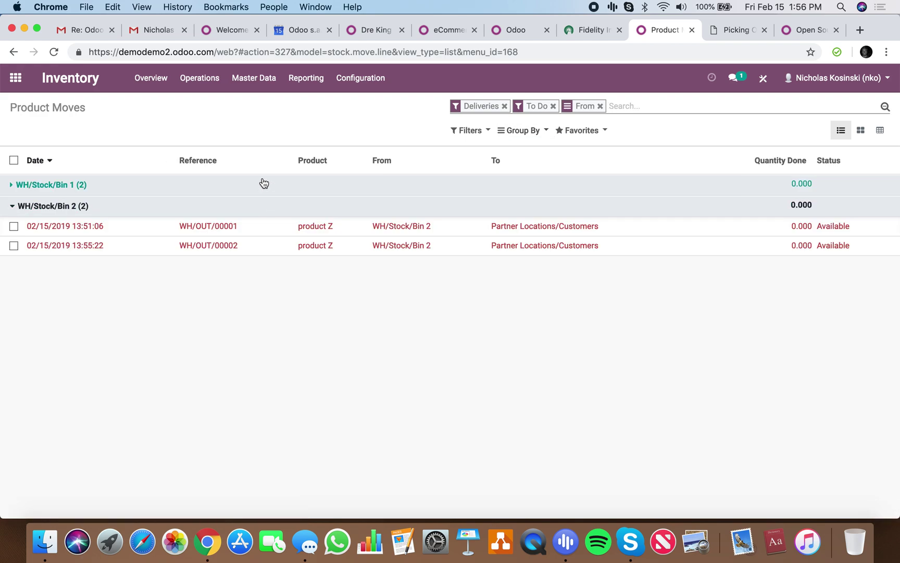
{"action": "left_click", "coordinate": [265, 189]}
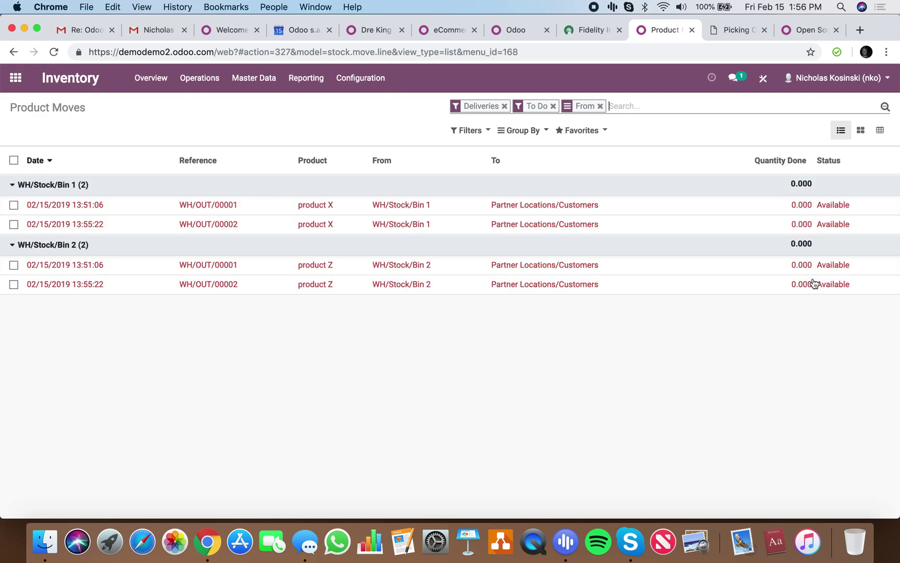
{"action": "left_click", "coordinate": [762, 78]}
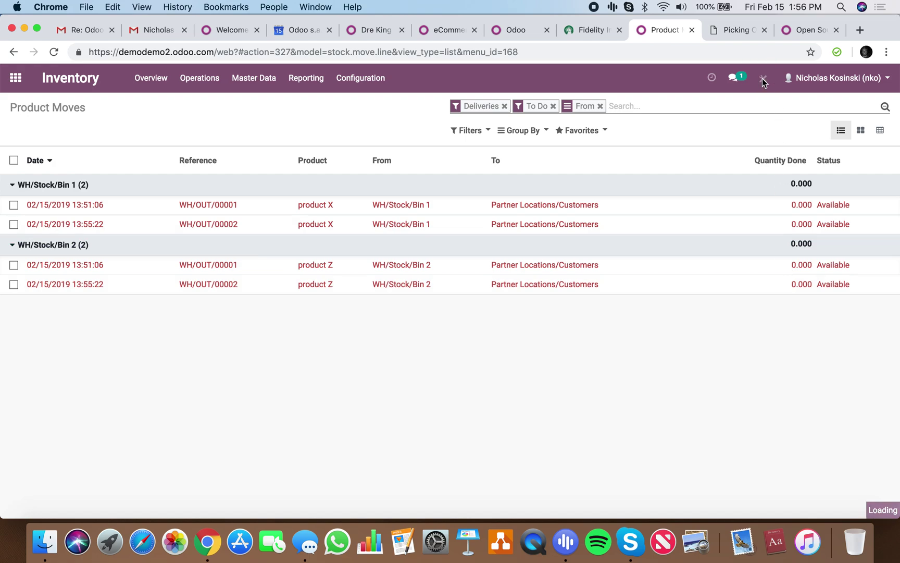
- Add the Reserved and Real Reserved Quantity fields as list columns in Studio
{"action": "scroll", "coordinate": [140, 500], "scroll_direction": "down", "scroll_amount": 5}
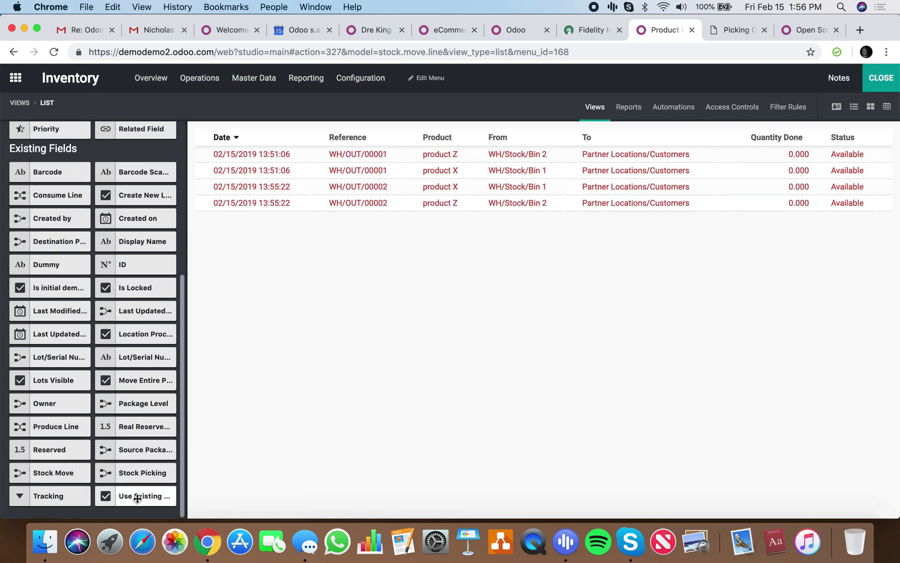
{"action": "left_click_drag", "start_coordinate": [54, 452], "coordinate": [800, 131]}
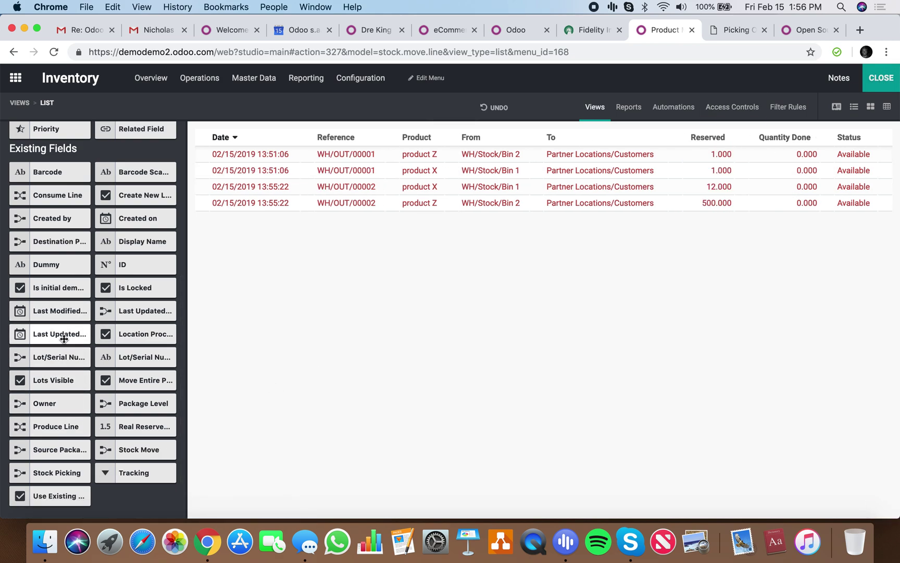
{"action": "left_click_drag", "start_coordinate": [56, 293], "coordinate": [21, 331]}
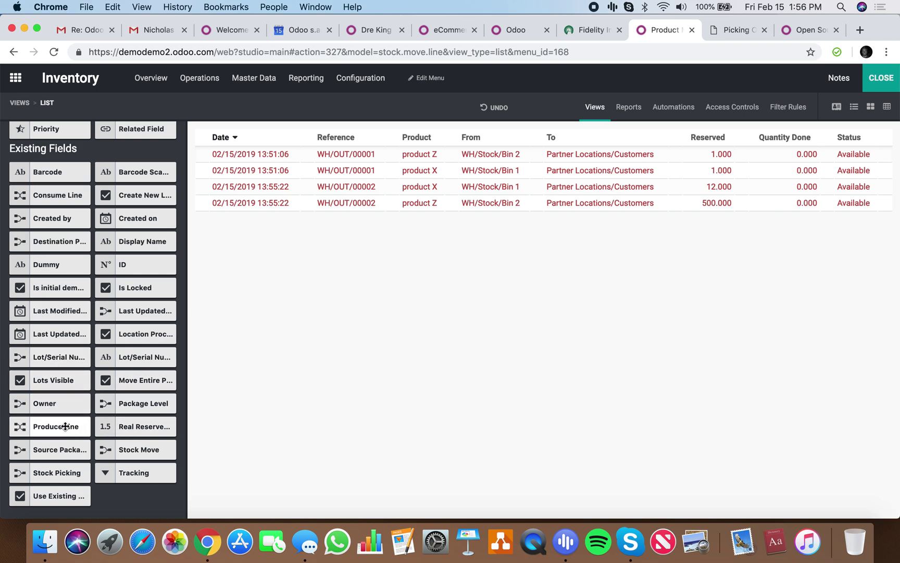
{"action": "left_click_drag", "start_coordinate": [121, 426], "coordinate": [748, 192]}
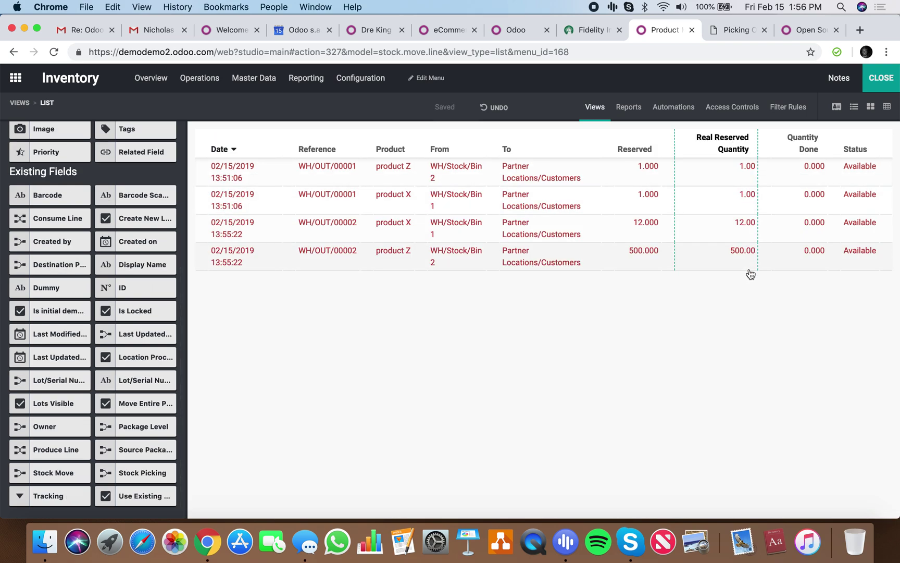
- Remove the Reserved column from the view and close Studio
{"action": "left_click", "coordinate": [617, 151]}
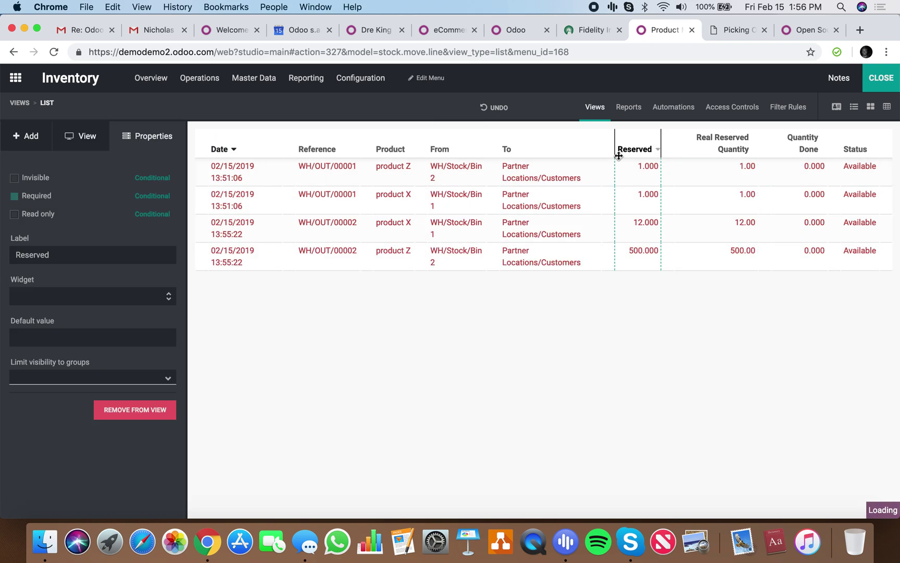
{"action": "left_click", "coordinate": [170, 416]}
{"action": "left_click", "coordinate": [270, 165]}
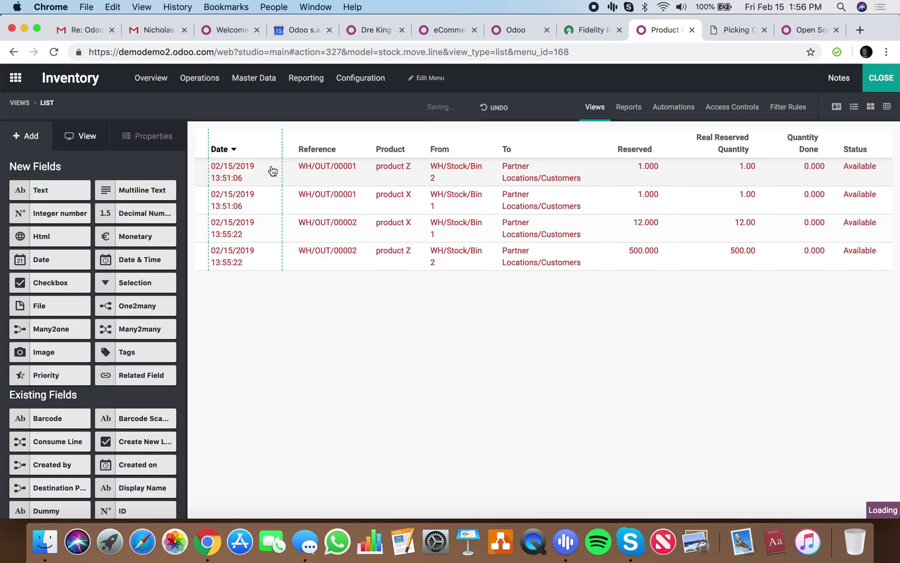
{"action": "left_click", "coordinate": [880, 83]}
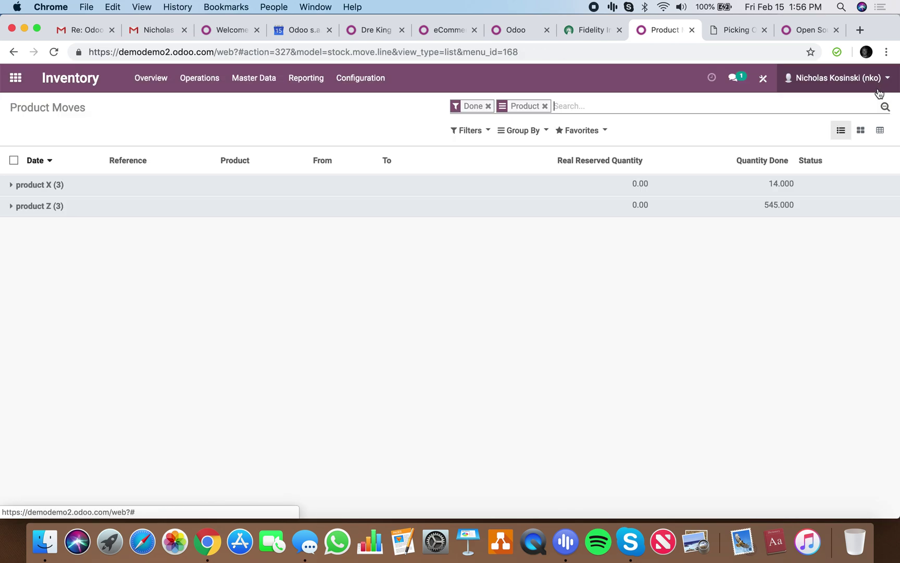
- Clear the Product grouping and Done filter, then filter to delivery moves
{"action": "left_click", "coordinate": [633, 188]}
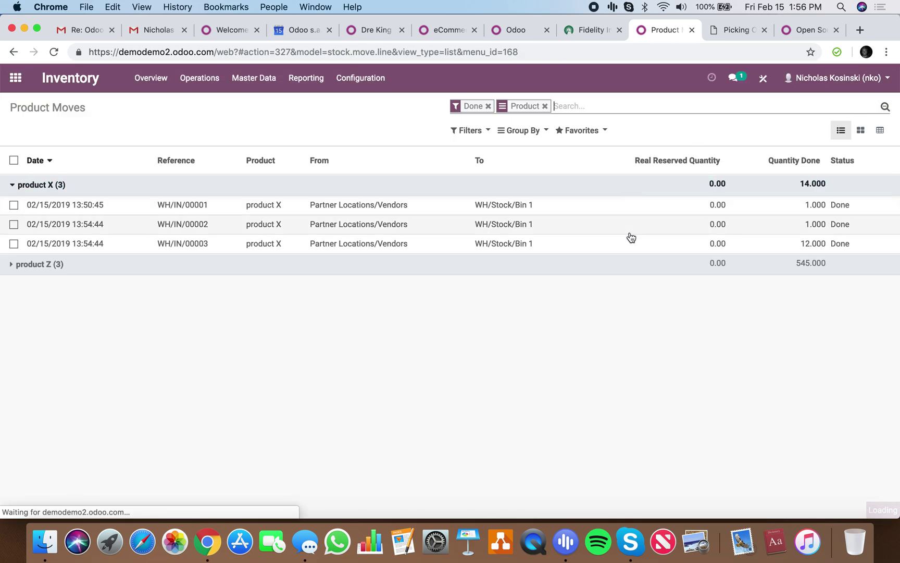
{"action": "left_click", "coordinate": [620, 272]}
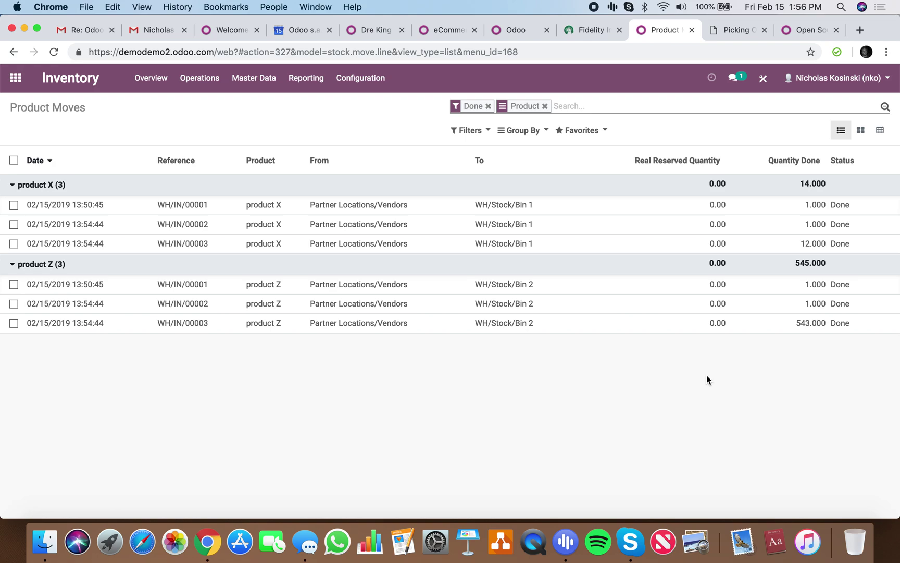
{"action": "key", "text": "BackSpace"}
{"action": "key", "text": "BackSpace"}
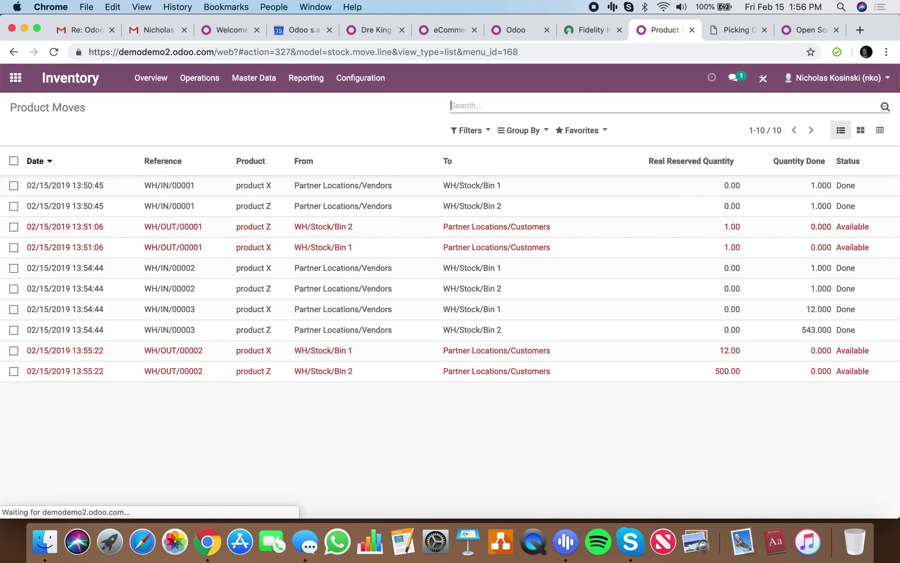
{"action": "left_click", "coordinate": [465, 131]}
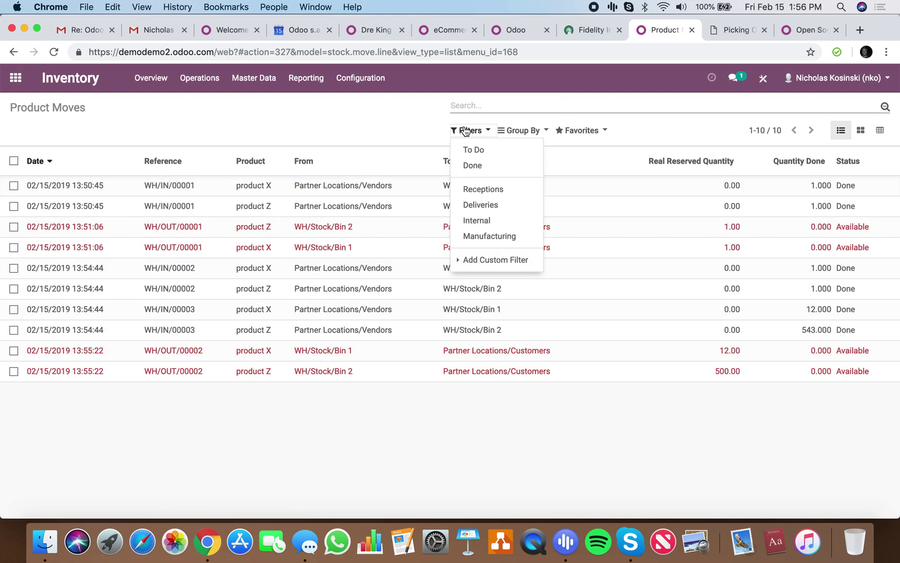
{"action": "left_click", "coordinate": [499, 206]}
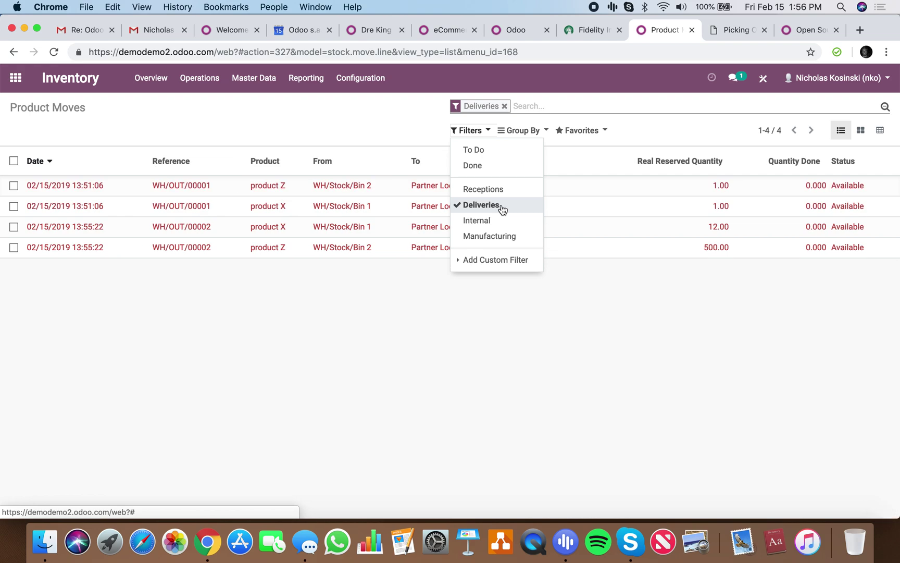
- Group deliveries by From location, expand Bin 1 and Bin 2, and add the To Do filter
{"action": "left_click", "coordinate": [516, 131]}
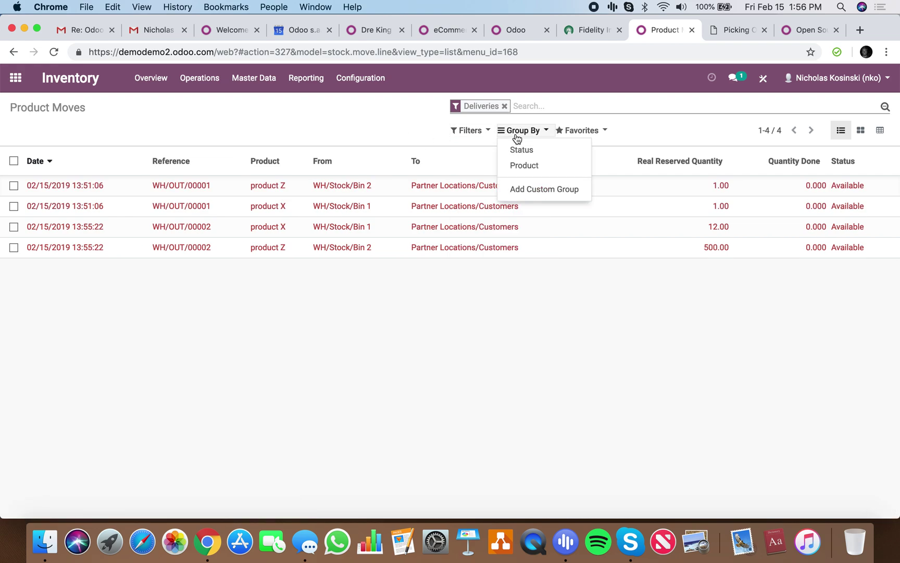
{"action": "left_click", "coordinate": [516, 190]}
{"action": "left_click", "coordinate": [528, 205]}
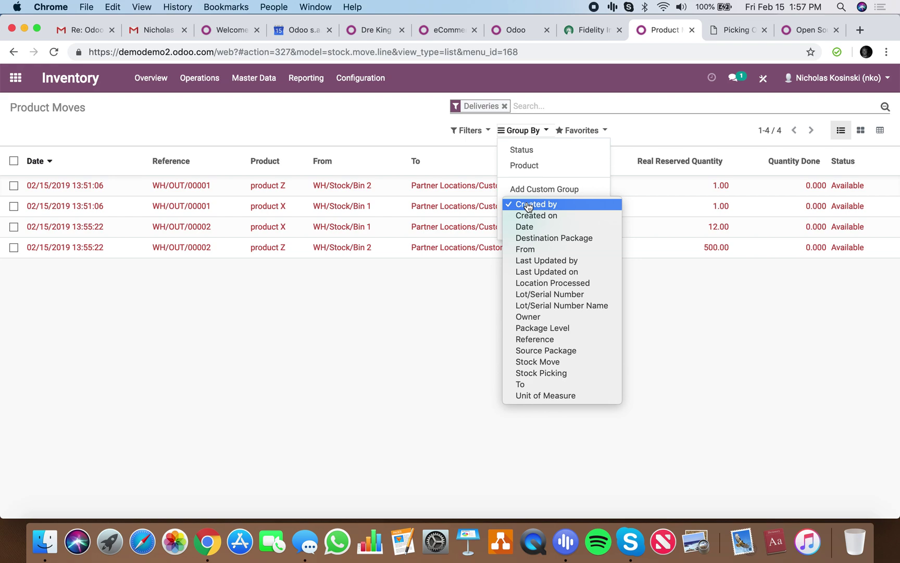
{"action": "key", "text": "l"}
{"action": "left_click", "coordinate": [534, 250]}
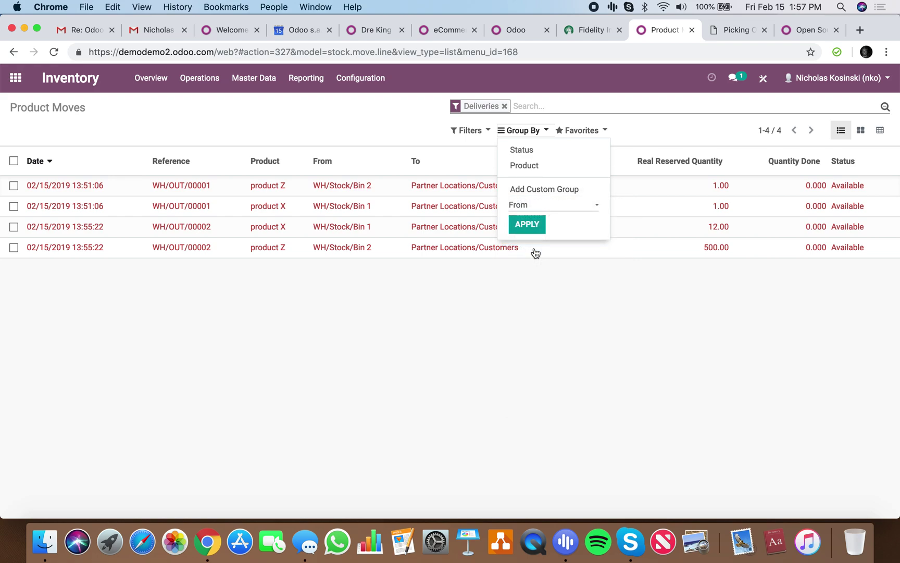
{"action": "left_click", "coordinate": [524, 225]}
{"action": "left_click", "coordinate": [555, 276]}
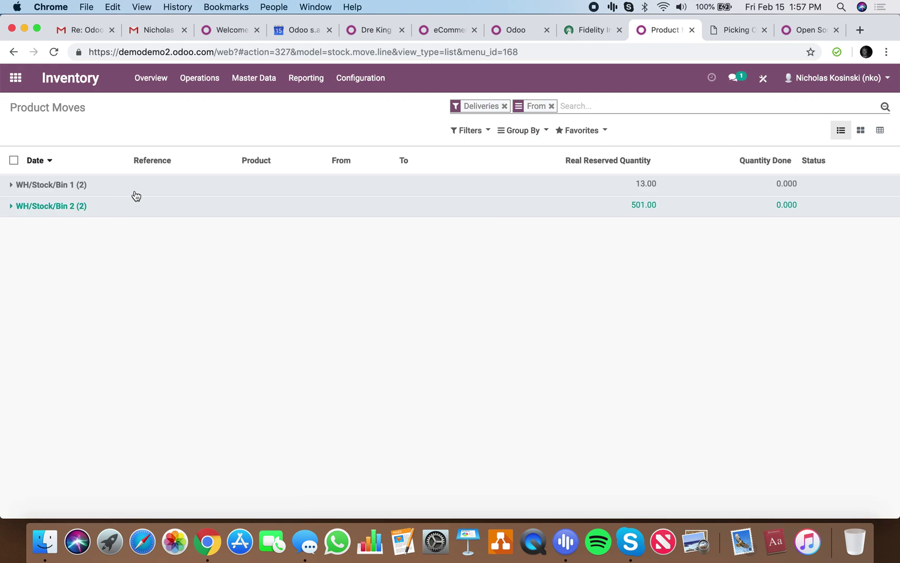
{"action": "left_click", "coordinate": [247, 185]}
{"action": "left_click", "coordinate": [226, 243]}
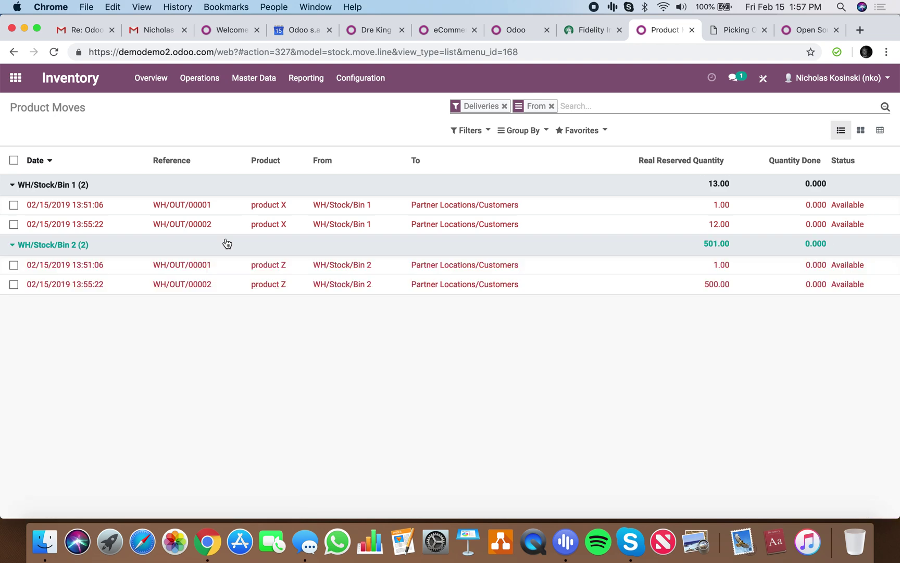
{"action": "left_click", "coordinate": [459, 131]}
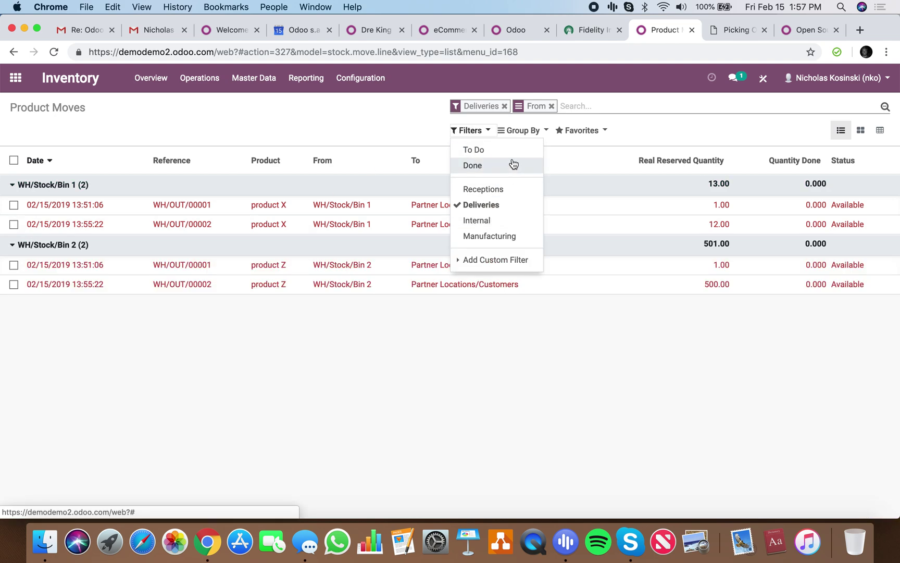
{"action": "left_click", "coordinate": [500, 150]}
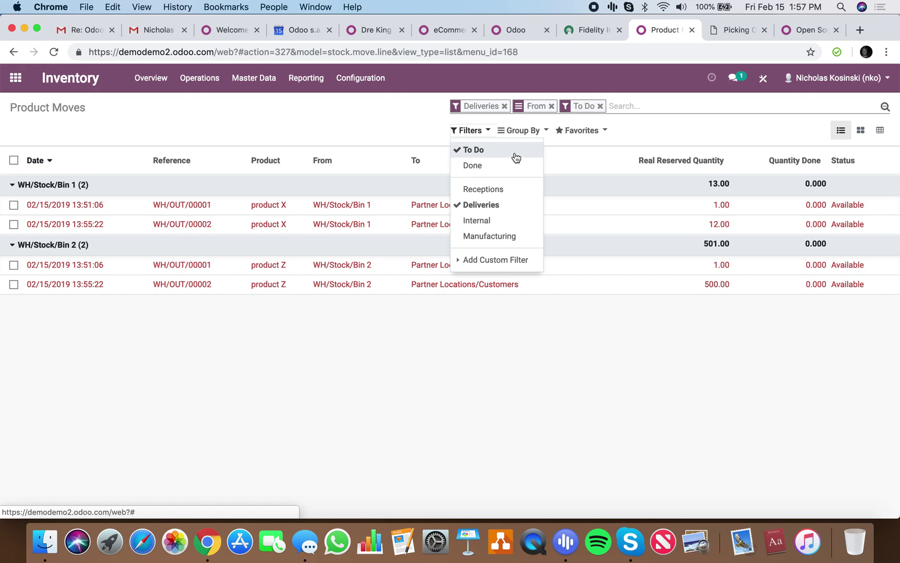
{"action": "left_click", "coordinate": [358, 136]}
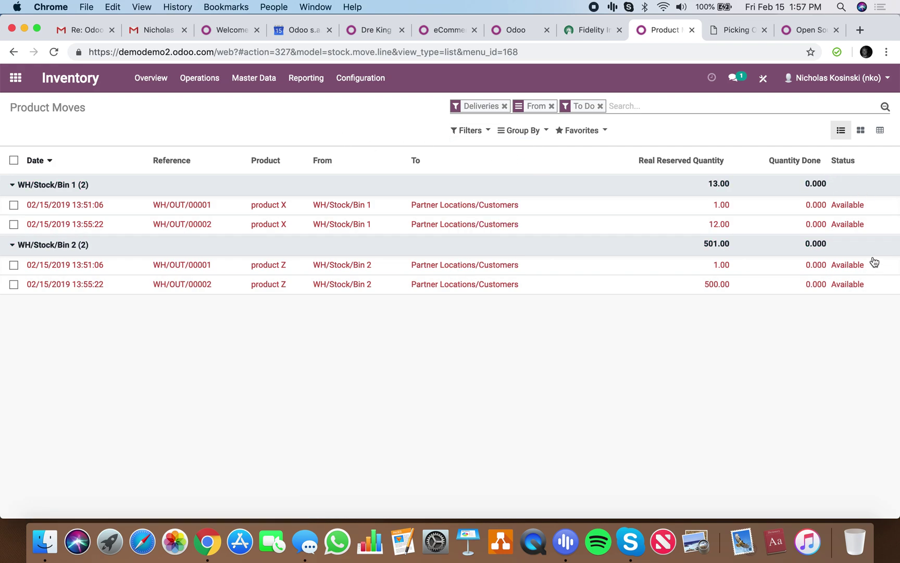
- Select all four pending delivery moves from WH/OUT/00001 and WH/OUT/00002
{"action": "left_click", "coordinate": [14, 160]}
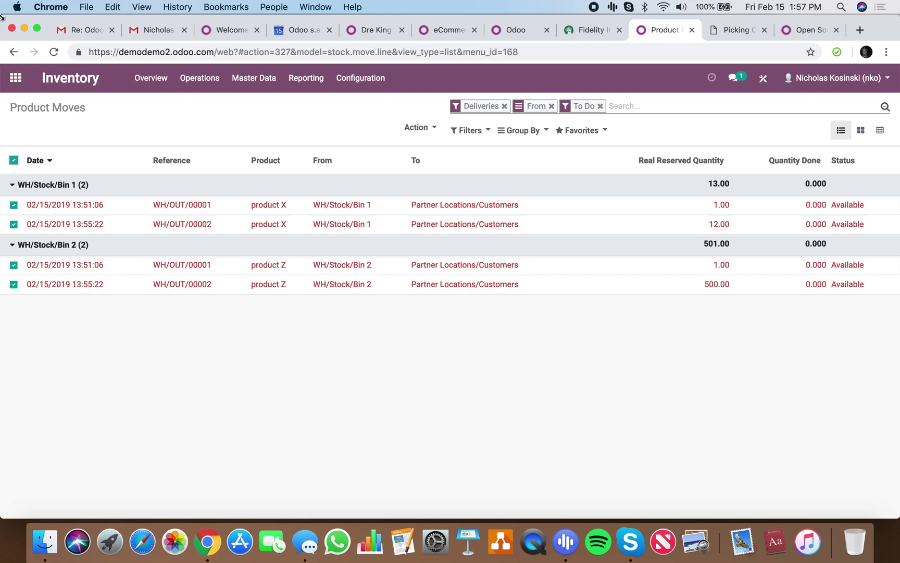
- Open delivery WH/OUT/00001 from the Barcode app's Delivery Orders to process
{"action": "left_click", "coordinate": [14, 77]}
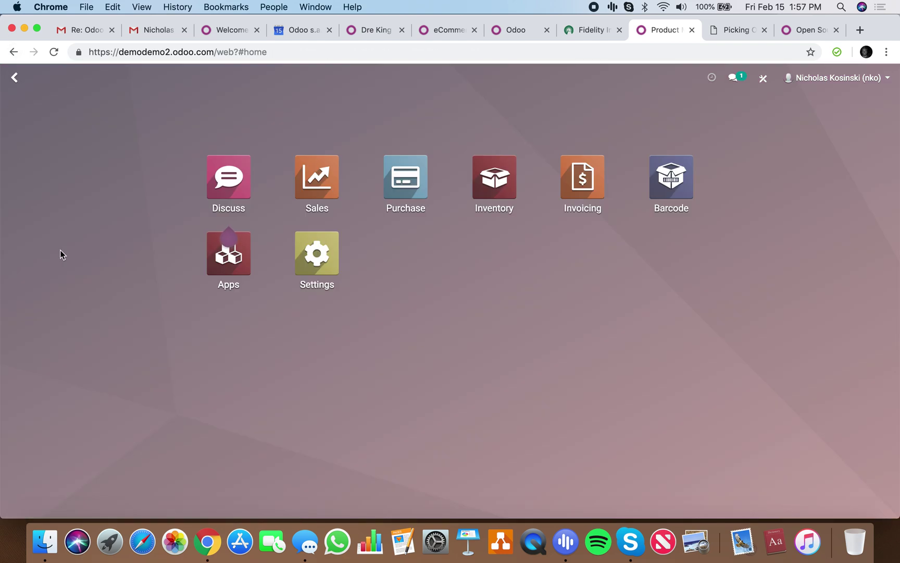
{"action": "left_click", "coordinate": [686, 178]}
{"action": "left_click", "coordinate": [399, 408]}
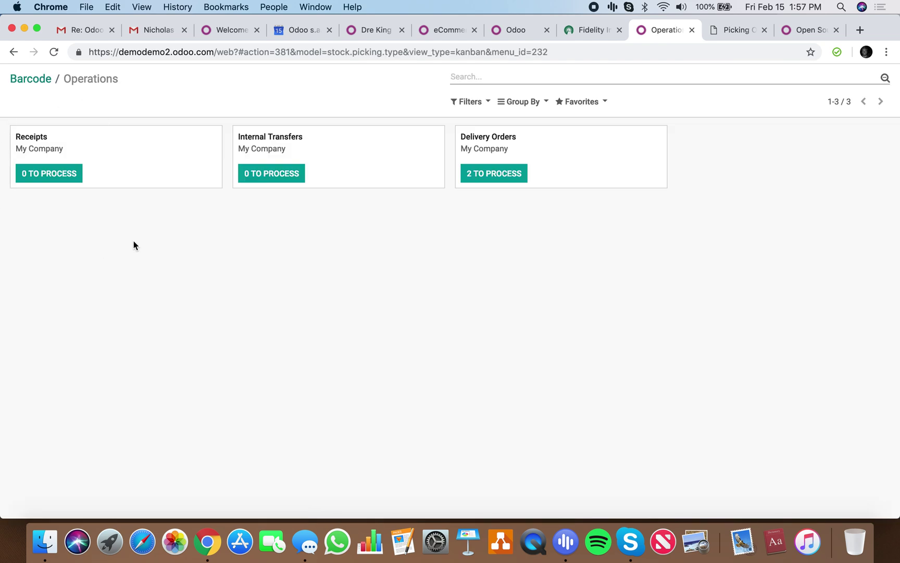
{"action": "left_click", "coordinate": [494, 172]}
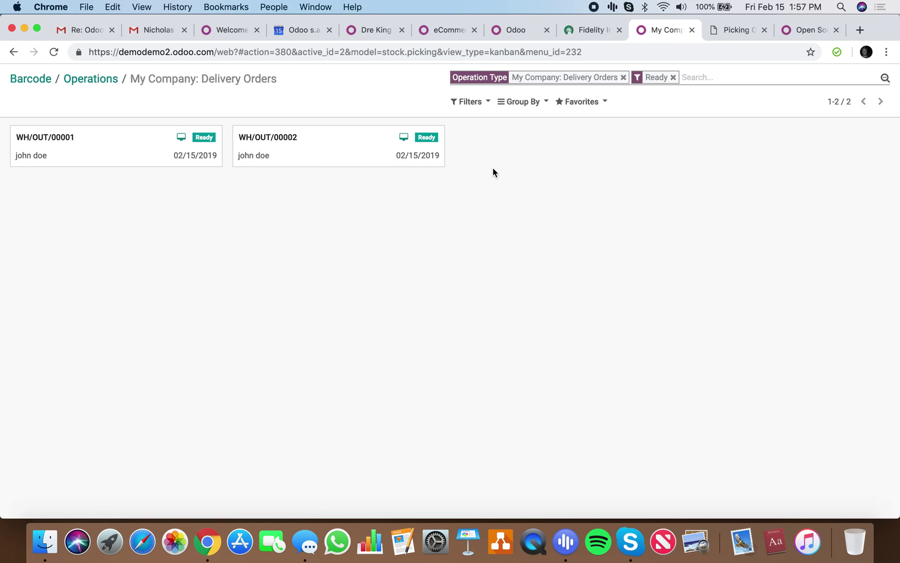
{"action": "left_click", "coordinate": [67, 151]}
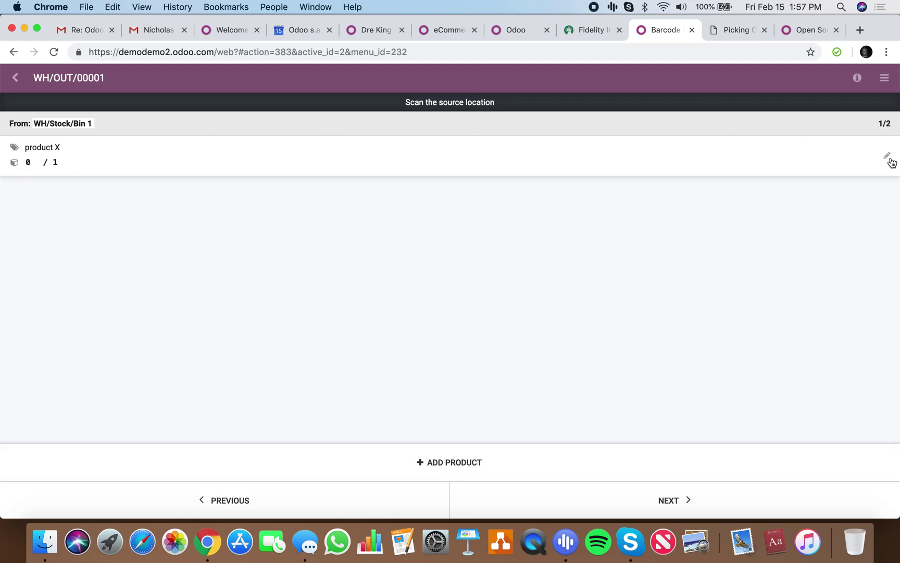
- Set product X and product Z quantities to 1 each and validate WH/OUT/00001
{"action": "left_click", "coordinate": [889, 158]}
{"action": "type", "text": "1"}
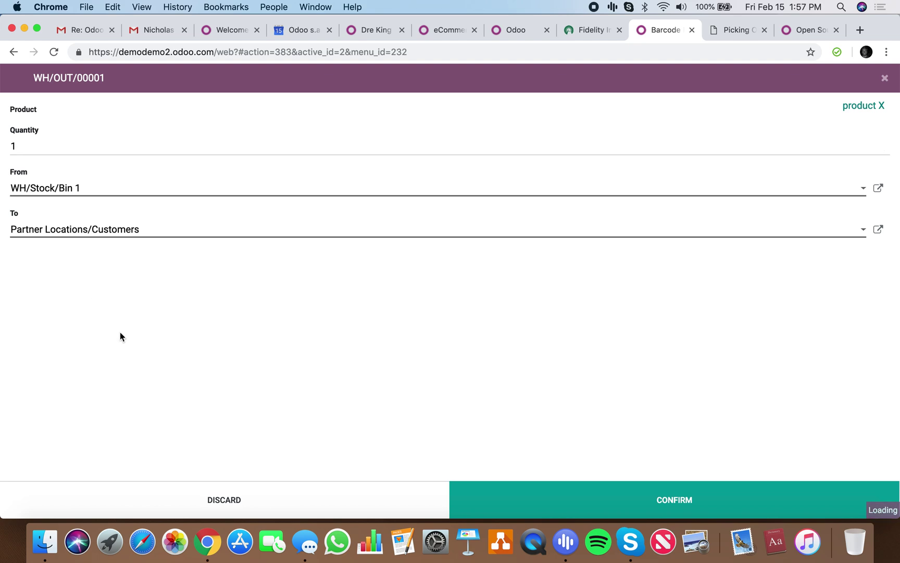
{"action": "left_click", "coordinate": [532, 493]}
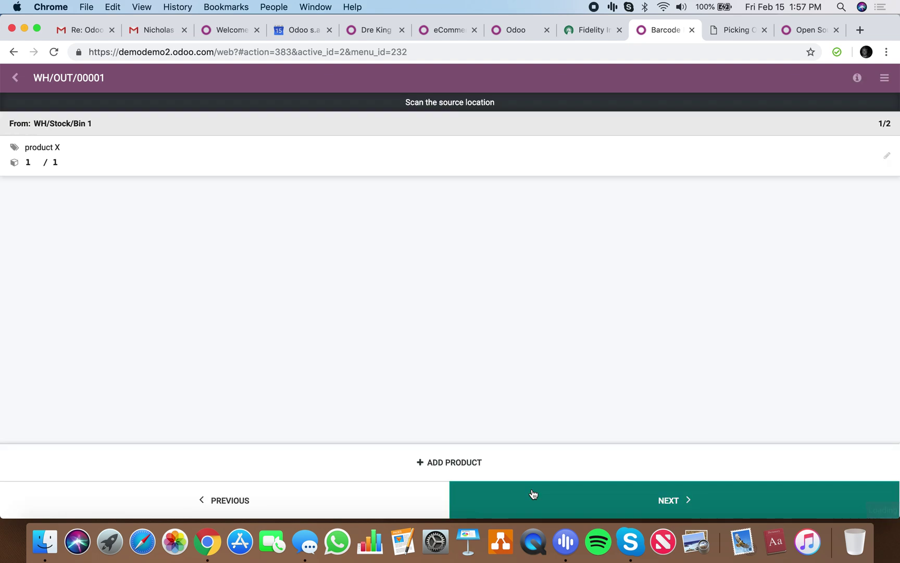
{"action": "left_click", "coordinate": [595, 504]}
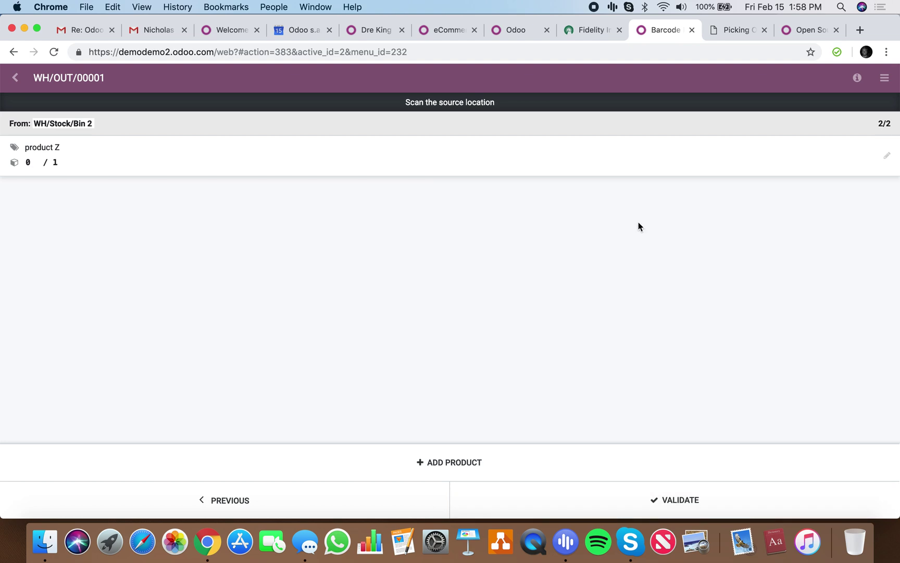
{"action": "left_click", "coordinate": [888, 155]}
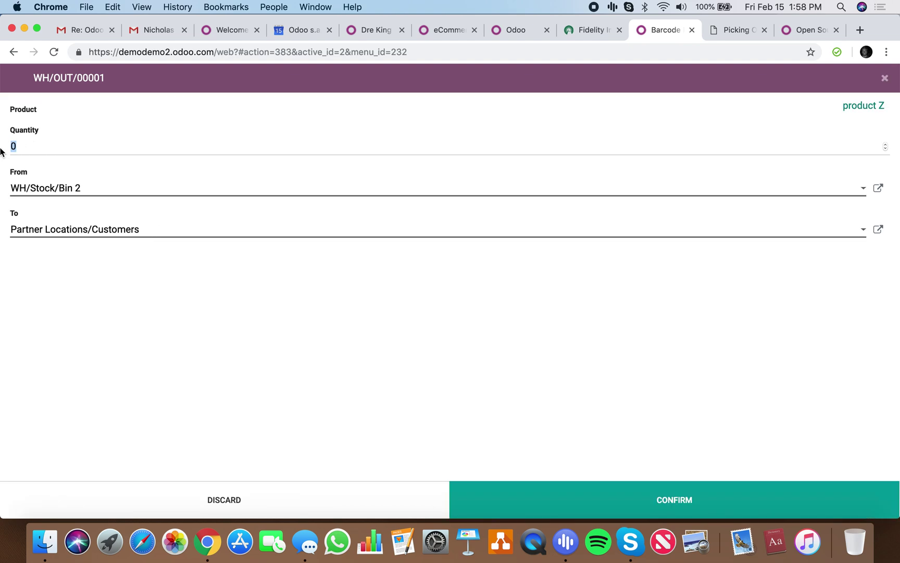
{"action": "type", "text": "1"}
{"action": "left_click", "coordinate": [523, 501]}
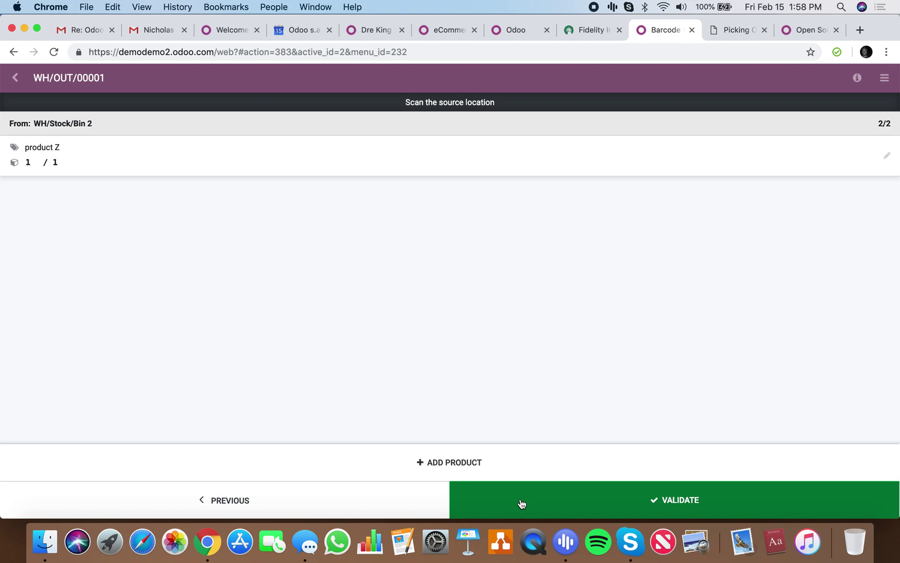
{"action": "left_click", "coordinate": [664, 501]}
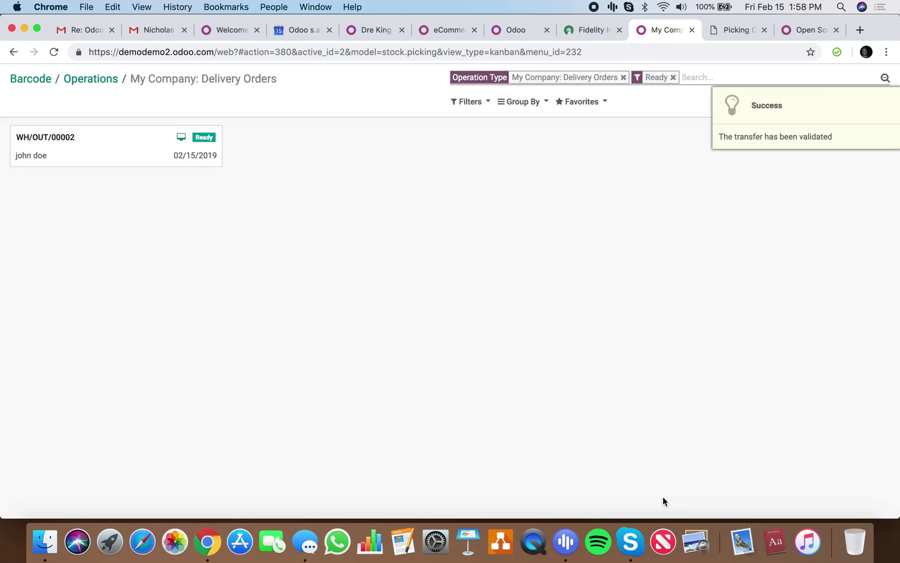
- Process WH/OUT/00002 with 12 product X and 500 product Z, then validate it
{"action": "left_click", "coordinate": [103, 146]}
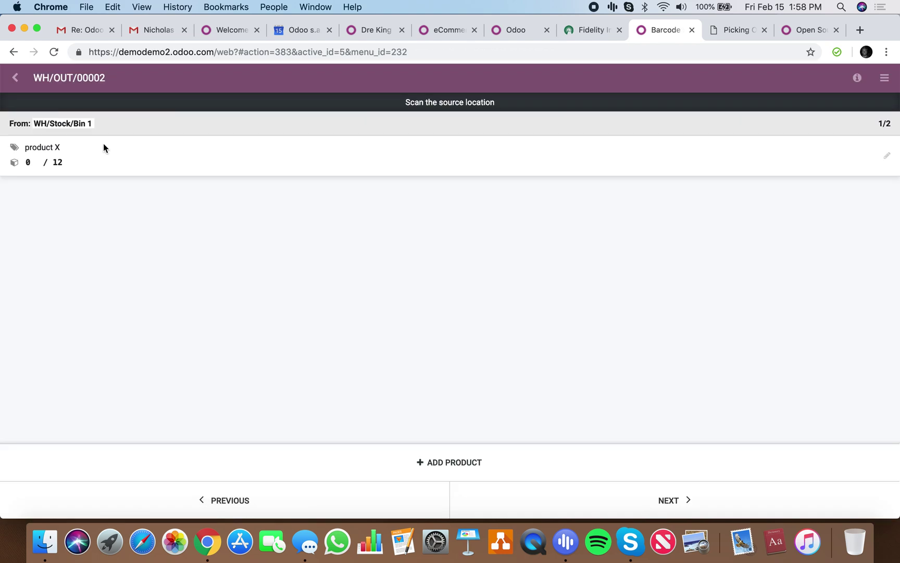
{"action": "left_click", "coordinate": [888, 158]}
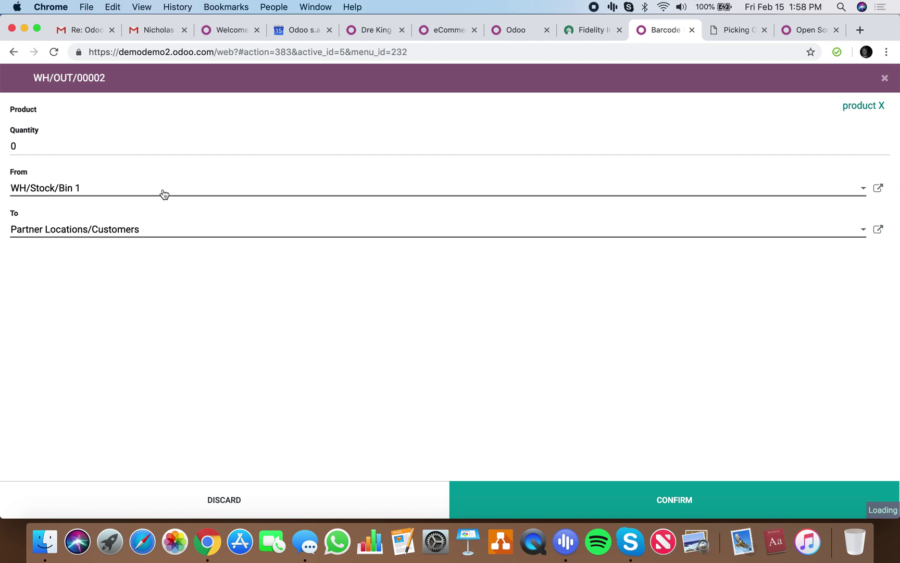
{"action": "left_click", "coordinate": [52, 148]}
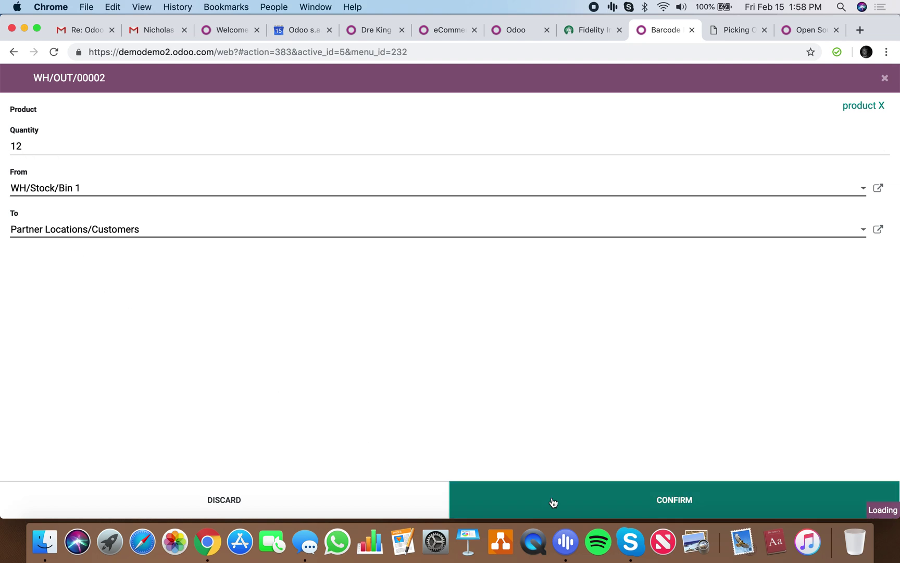
{"action": "left_click", "coordinate": [552, 503]}
{"action": "left_click", "coordinate": [555, 502]}
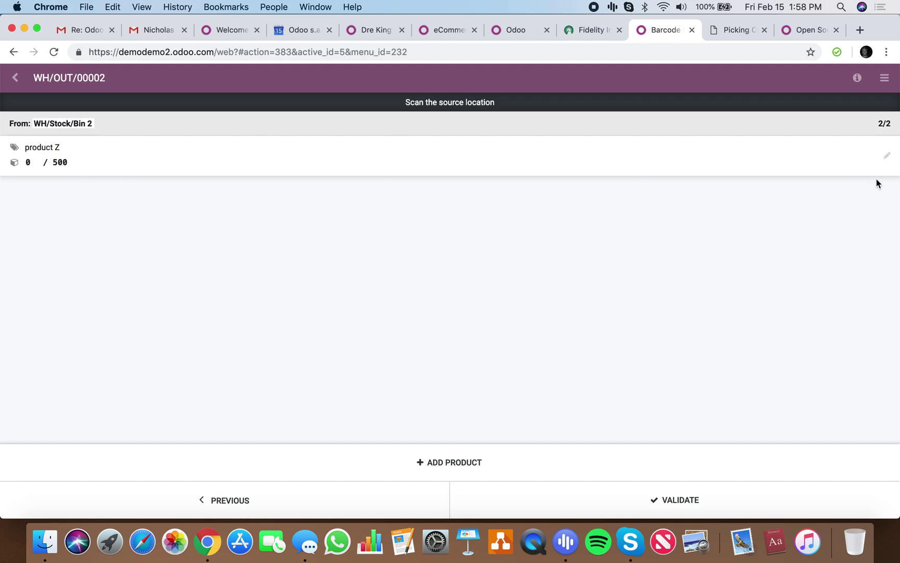
{"action": "left_click", "coordinate": [887, 156]}
{"action": "type", "text": "50"}
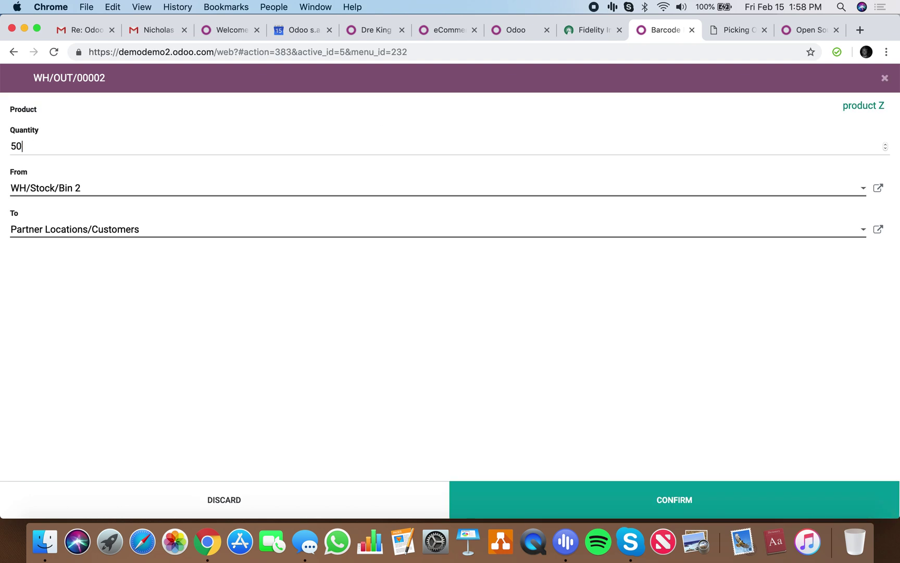
{"action": "type", "text": "0"}
{"action": "left_click", "coordinate": [571, 490]}
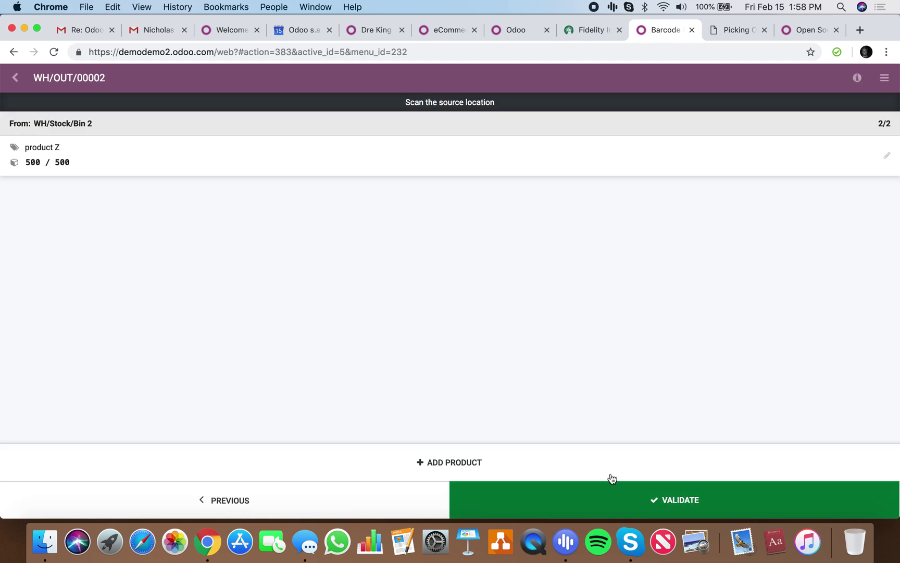
{"action": "left_click", "coordinate": [599, 485]}
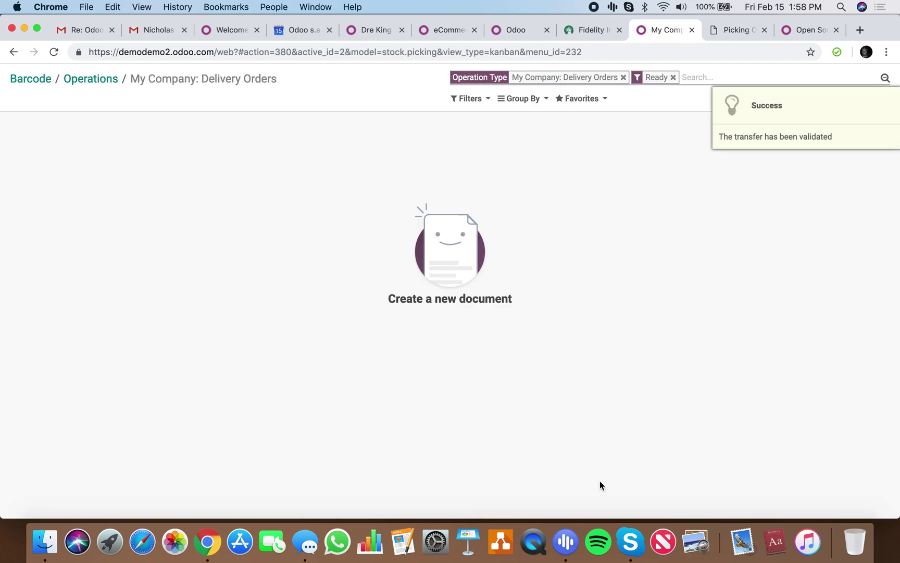
- Retrieve current inventory quantities in Inventory's report: product X 1.00, product Z 44.00
{"action": "left_click", "coordinate": [44, 80]}
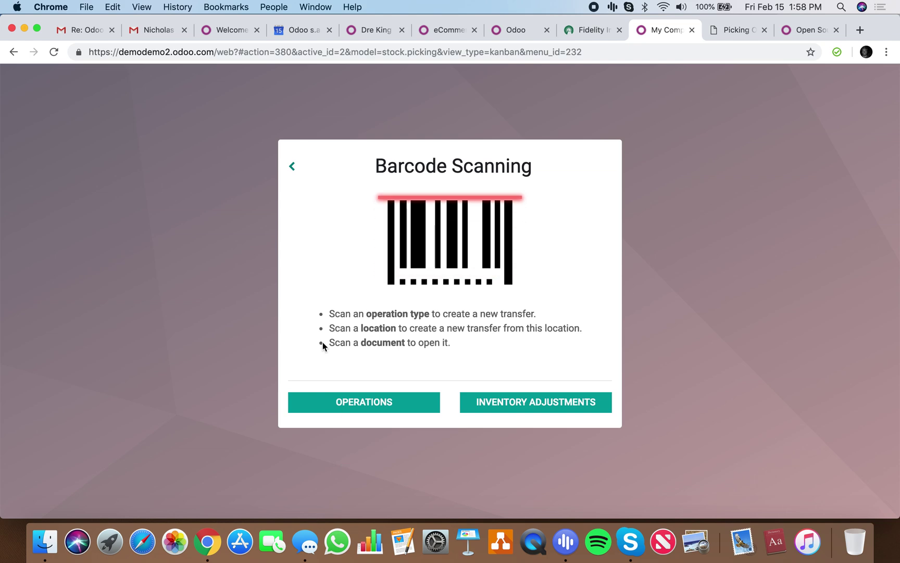
{"action": "left_click", "coordinate": [291, 165]}
{"action": "left_click", "coordinate": [513, 193]}
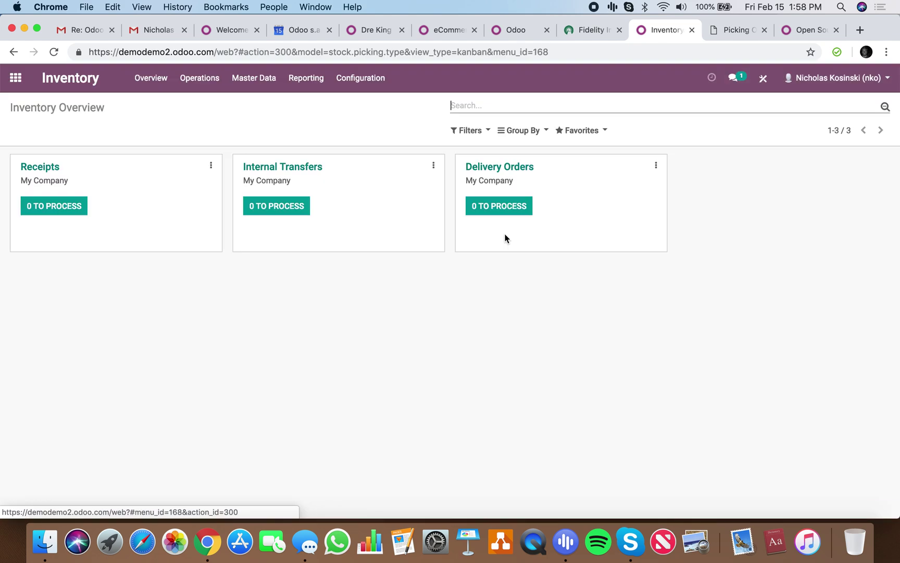
{"action": "left_click", "coordinate": [315, 85]}
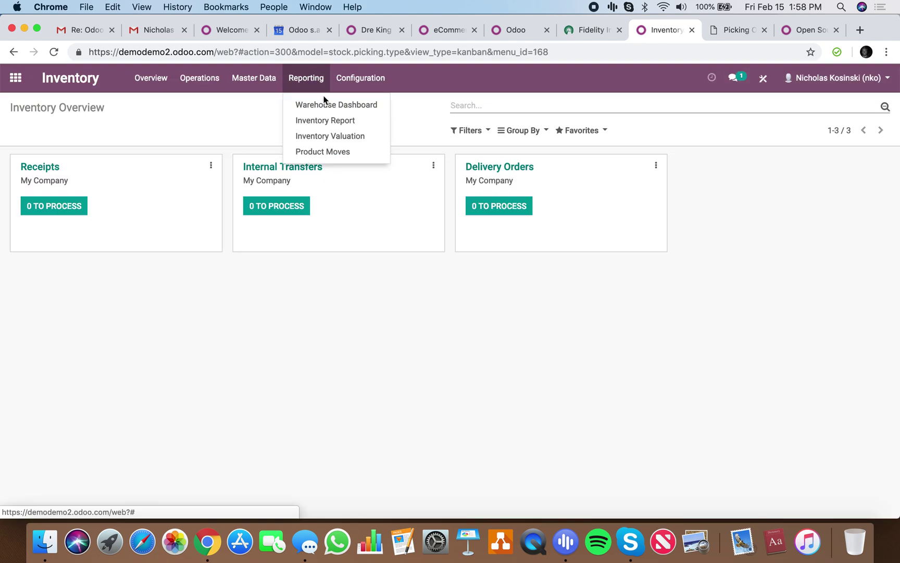
{"action": "left_click", "coordinate": [326, 128]}
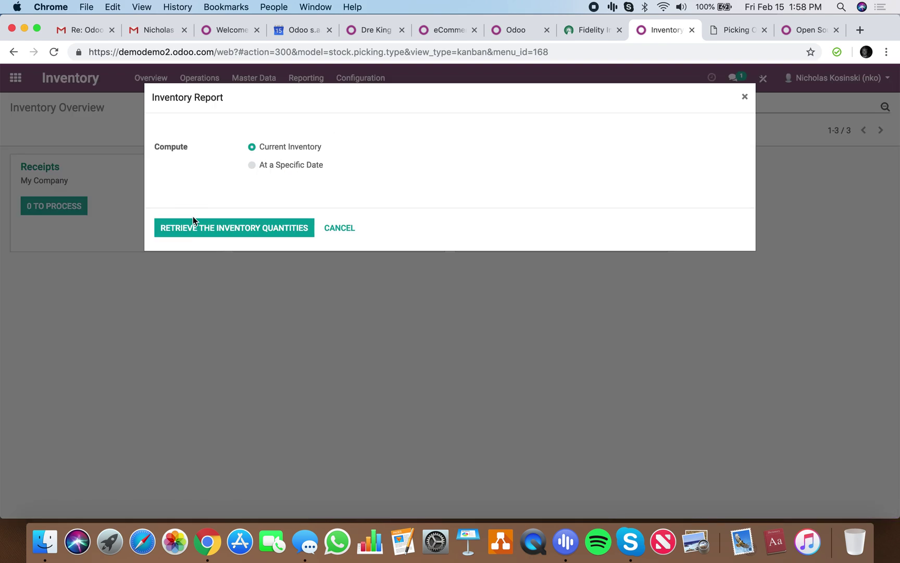
{"action": "left_click", "coordinate": [208, 226]}
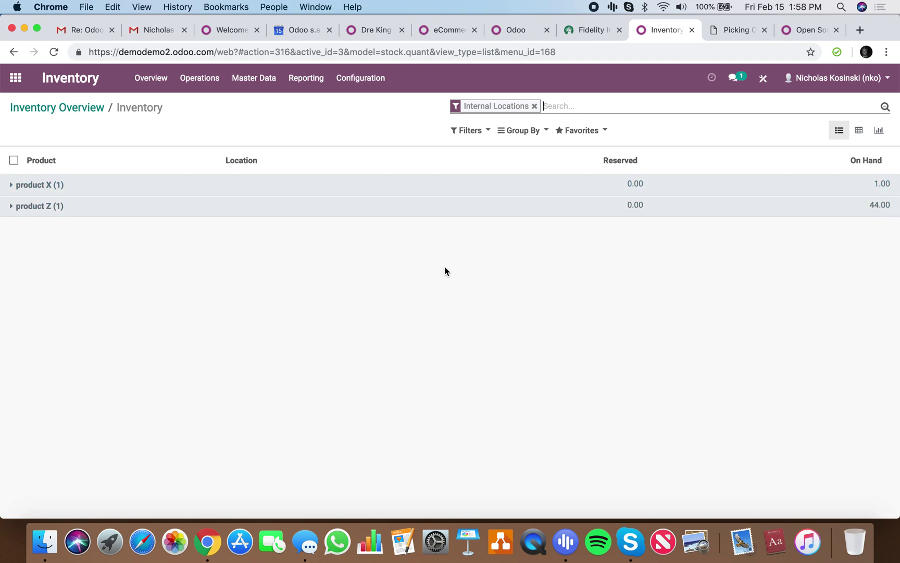
{"action": "left_click", "coordinate": [307, 78]}
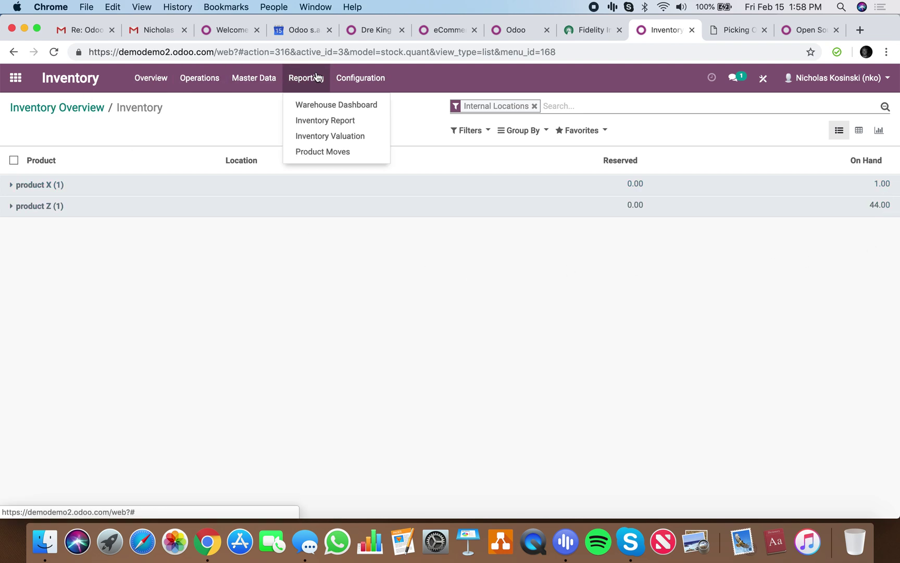
{"action": "left_click", "coordinate": [326, 159]}
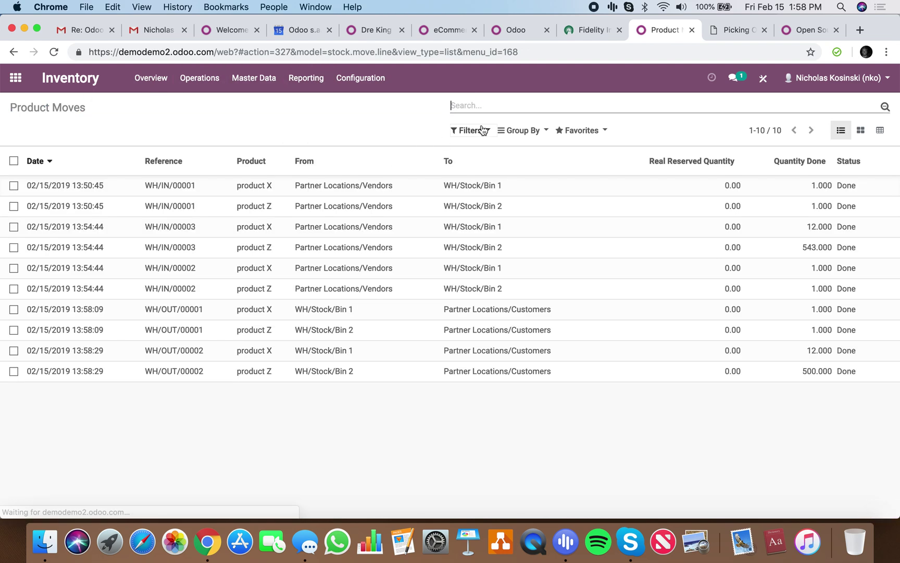
- Filter Product Moves to done delivery moves only
{"action": "left_click", "coordinate": [487, 132]}
{"action": "left_click", "coordinate": [502, 205]}
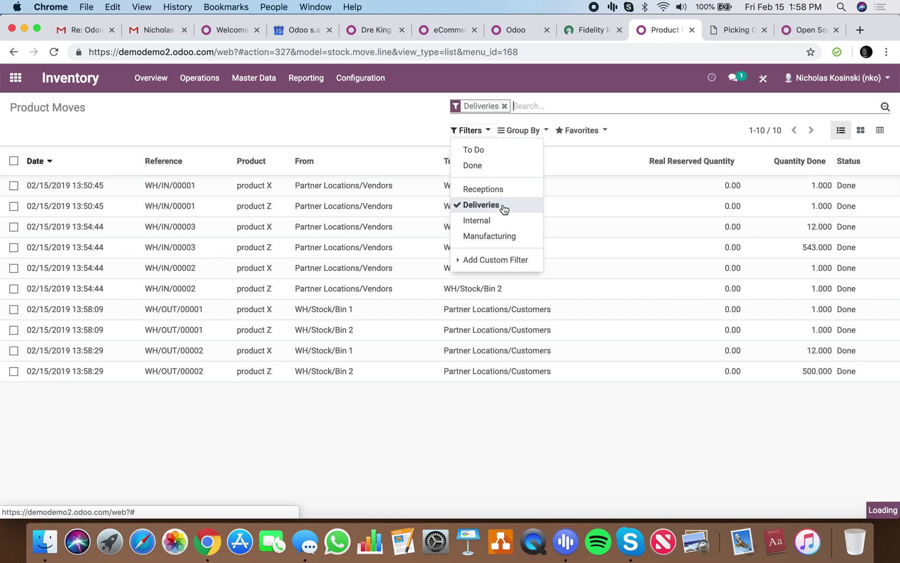
{"action": "left_click", "coordinate": [483, 166]}
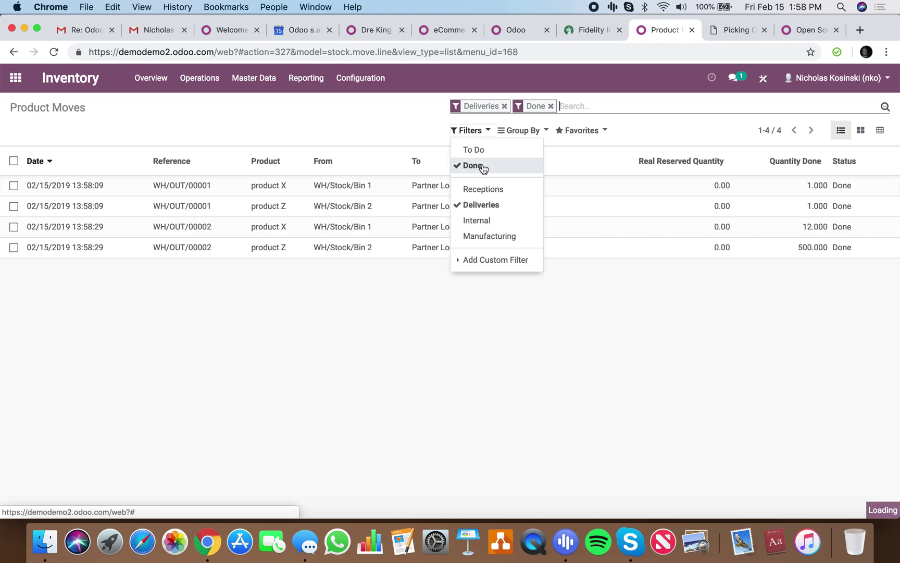
- Group by Reference and expand WH/OUT/00001 (total 2) and WH/OUT/00002 (total 512)
{"action": "left_click", "coordinate": [518, 131]}
{"action": "left_click", "coordinate": [526, 165]}
{"action": "left_click", "coordinate": [526, 165]}
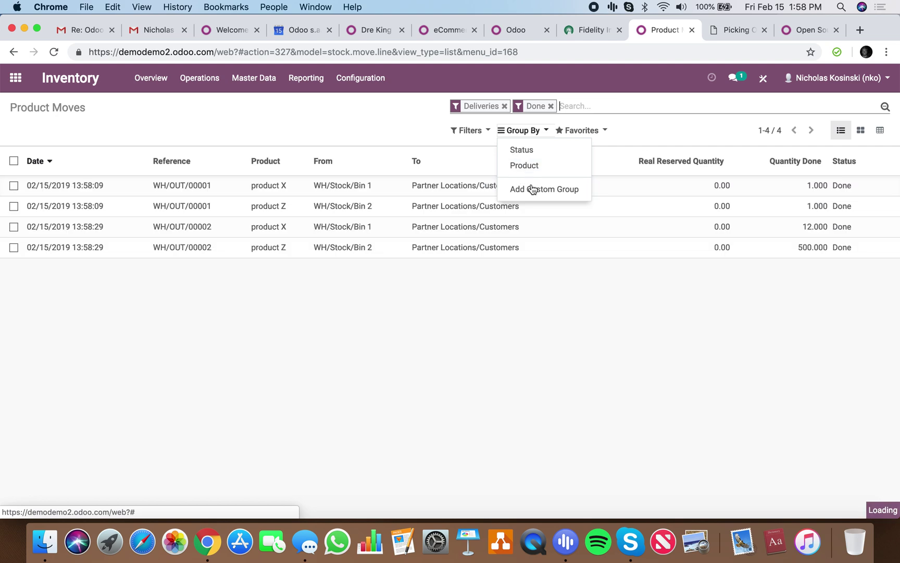
{"action": "left_click", "coordinate": [530, 189]}
{"action": "left_click", "coordinate": [532, 205]}
{"action": "left_click", "coordinate": [532, 339]}
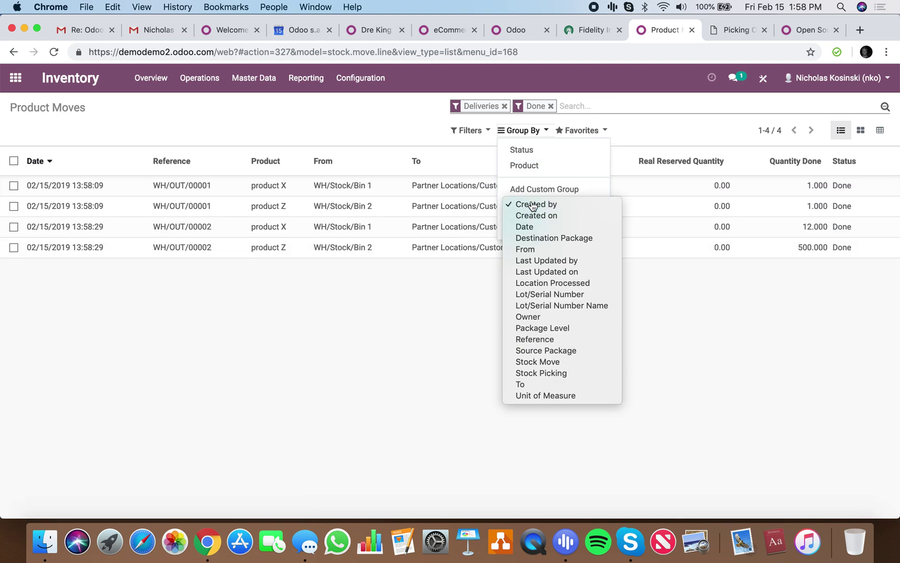
{"action": "left_click", "coordinate": [529, 224]}
{"action": "left_click", "coordinate": [134, 205]}
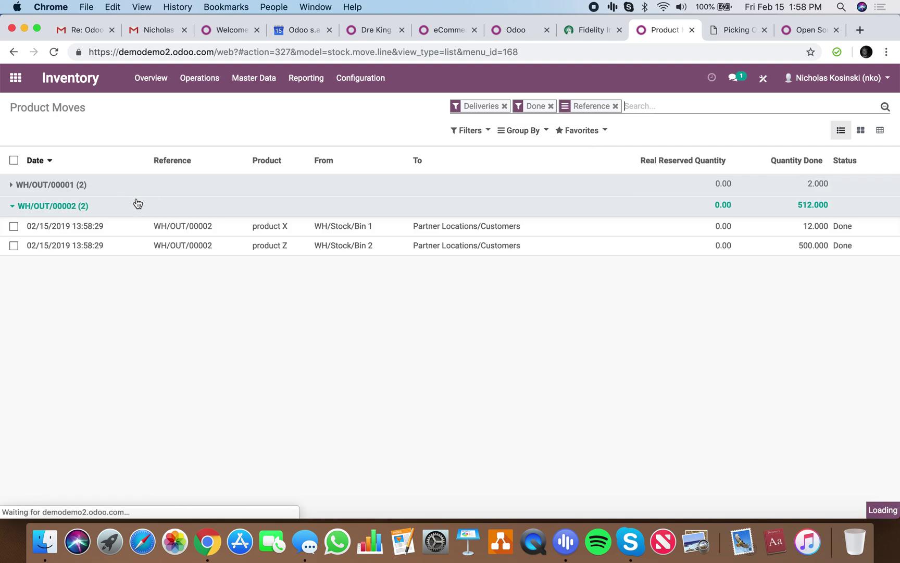
{"action": "left_click", "coordinate": [135, 185]}
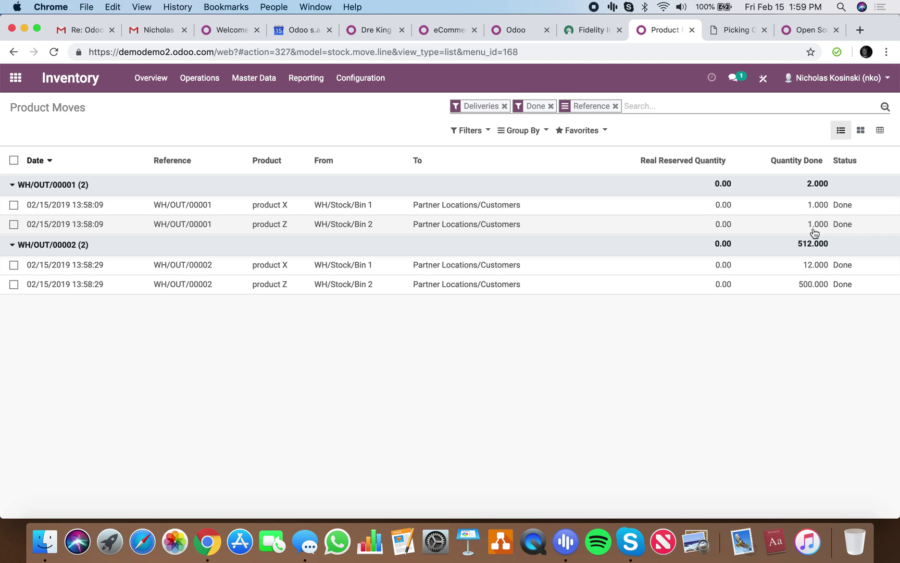
- Replace the Reference grouping with Product grouping and expand the product X and Z groups
{"action": "left_click", "coordinate": [370, 186]}
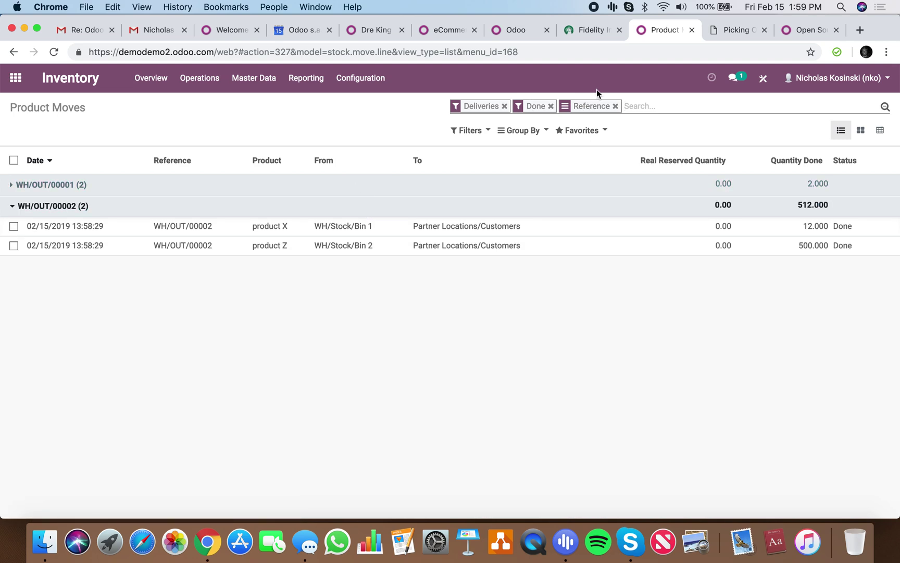
{"action": "left_click", "coordinate": [615, 106]}
{"action": "left_click", "coordinate": [523, 131]}
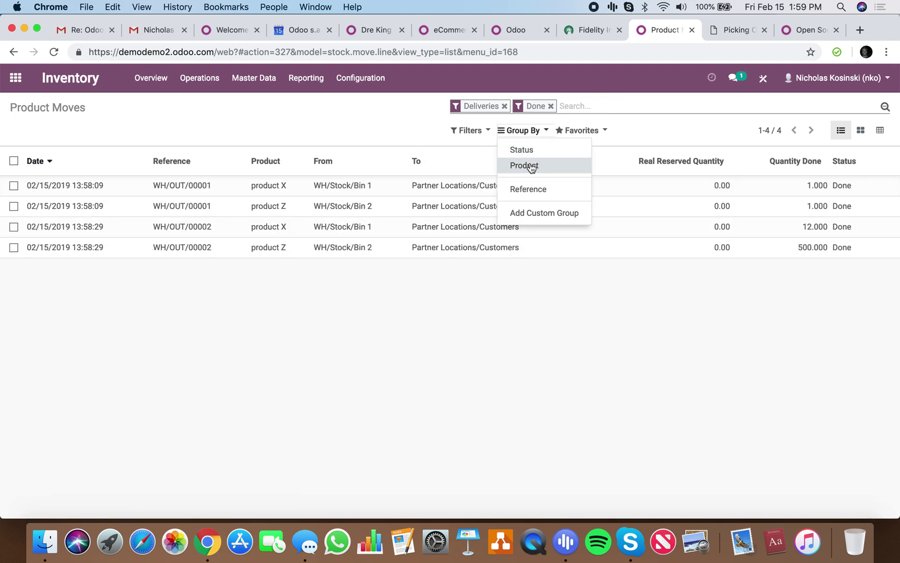
{"action": "left_click", "coordinate": [524, 166]}
{"action": "left_click", "coordinate": [230, 185]}
{"action": "left_click", "coordinate": [232, 249]}
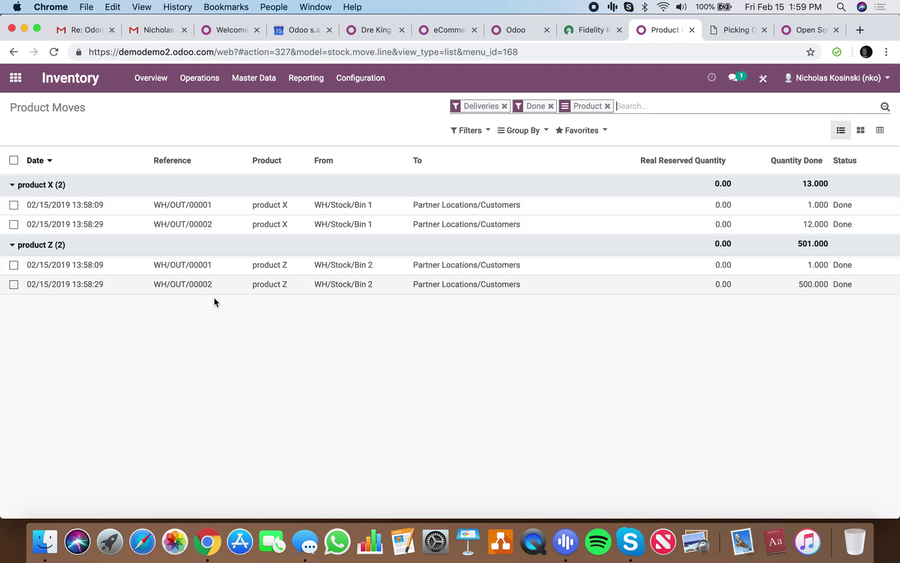
- Add Reference as a second grouping level, expand WH/OUT/00001 and WH/OUT/00002 under each product, and switch to pivot view
{"action": "left_click", "coordinate": [524, 132]}
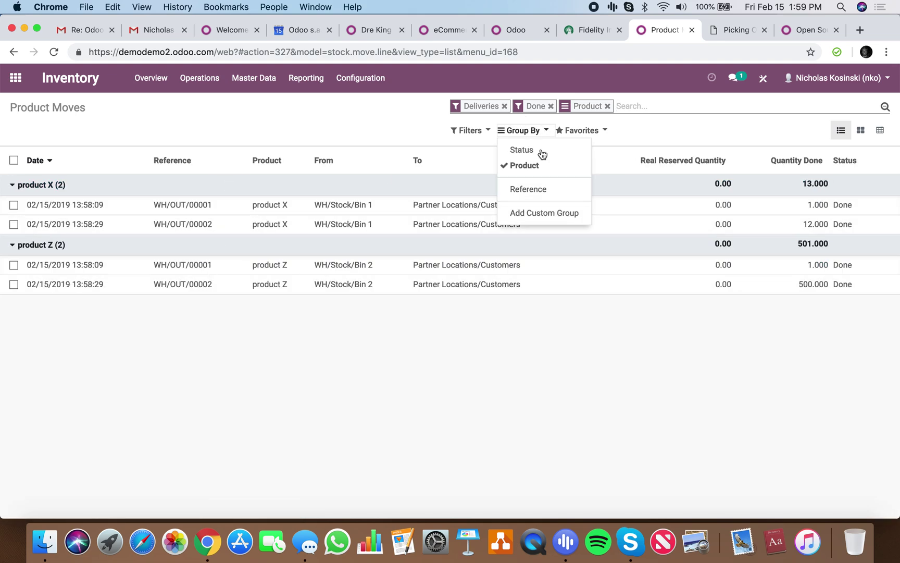
{"action": "left_click", "coordinate": [544, 192]}
{"action": "left_click", "coordinate": [272, 356]}
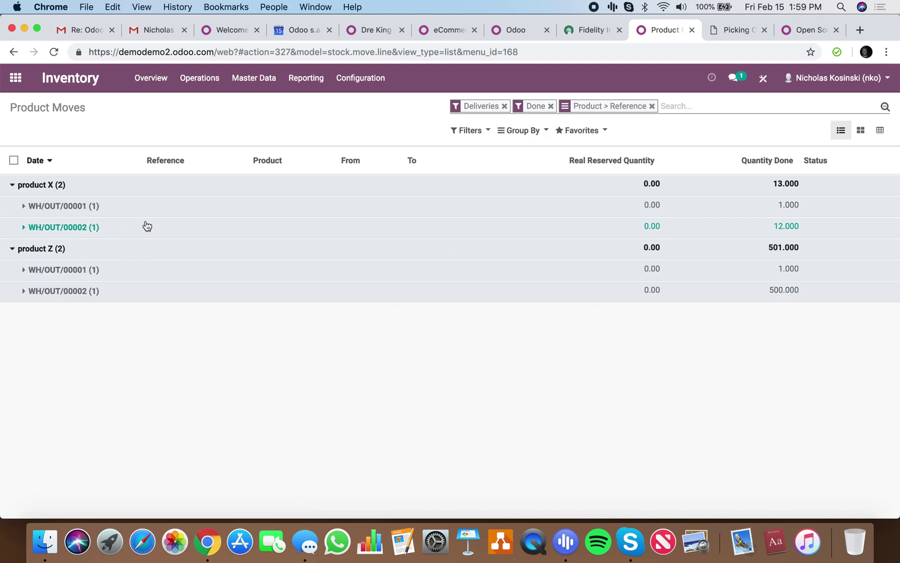
{"action": "left_click", "coordinate": [201, 207]}
{"action": "left_click", "coordinate": [199, 255]}
{"action": "left_click", "coordinate": [191, 306]}
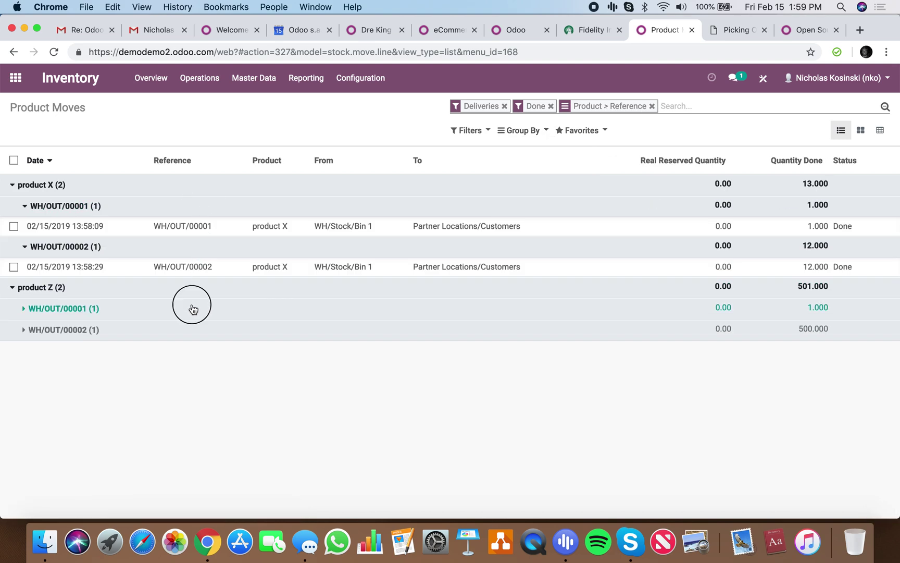
{"action": "left_click", "coordinate": [201, 356]}
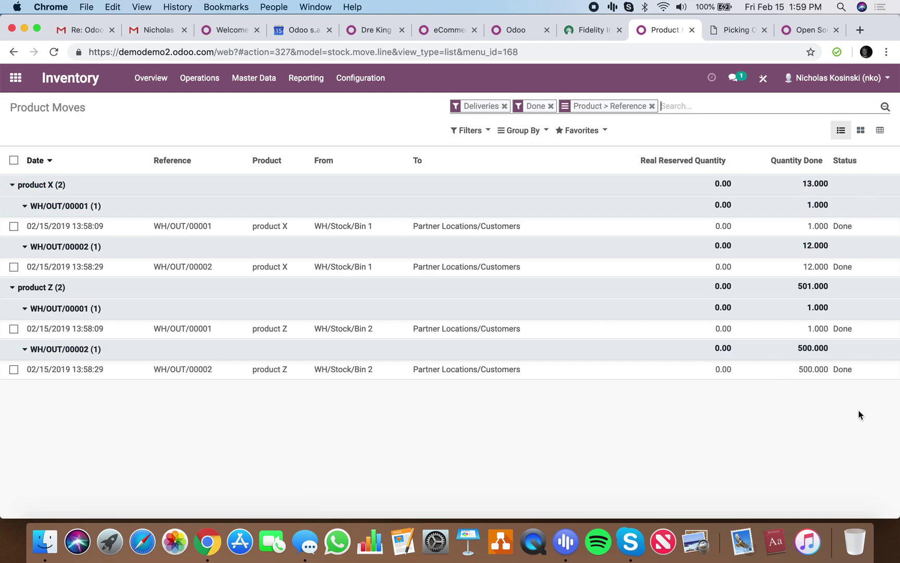
{"action": "left_click", "coordinate": [886, 130]}
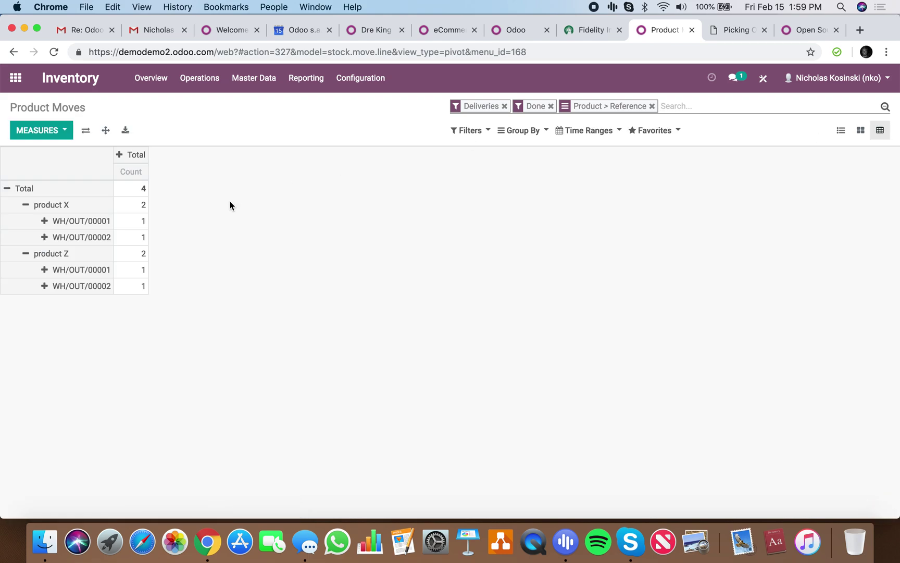
- Split the pivot's Total column by Status, then return to the Odoo home app menu
{"action": "left_click", "coordinate": [127, 154]}
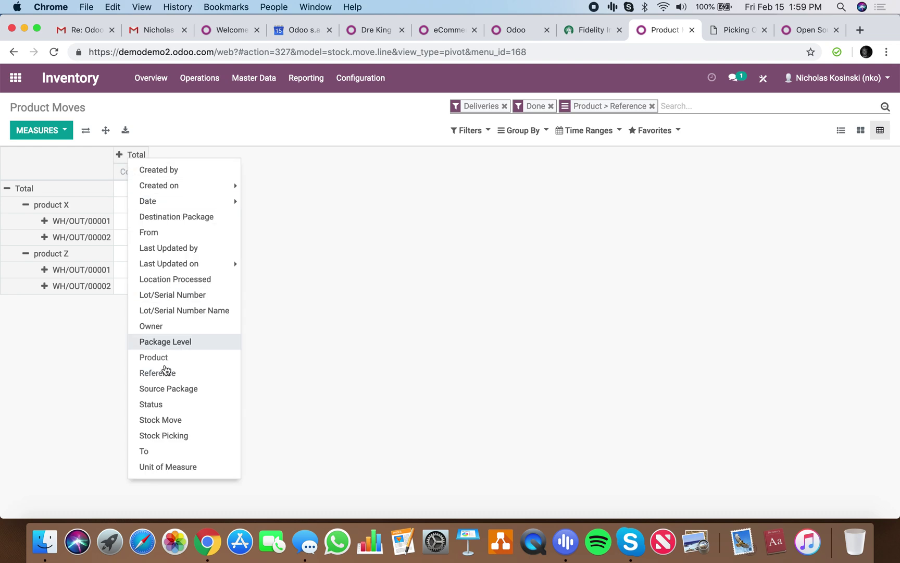
{"action": "left_click", "coordinate": [156, 405]}
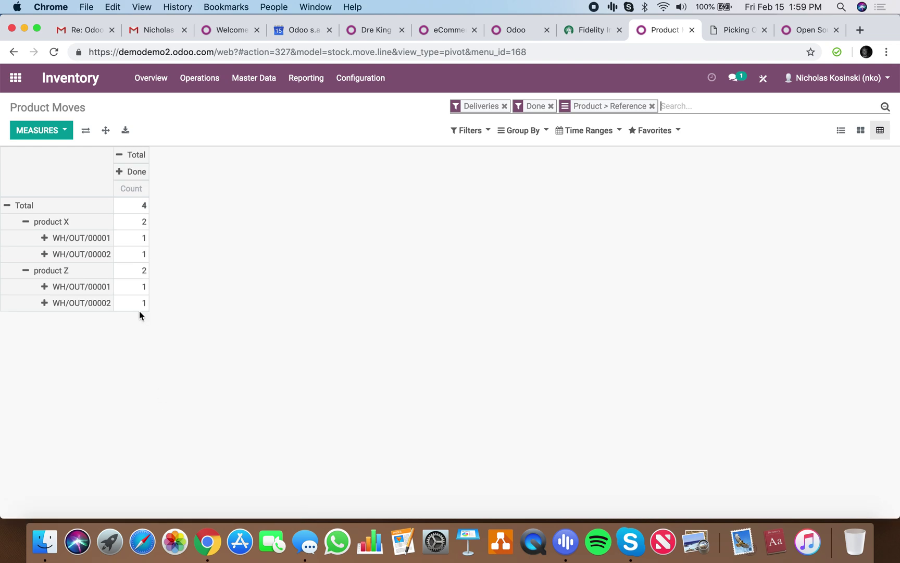
{"action": "left_click", "coordinate": [16, 77]}
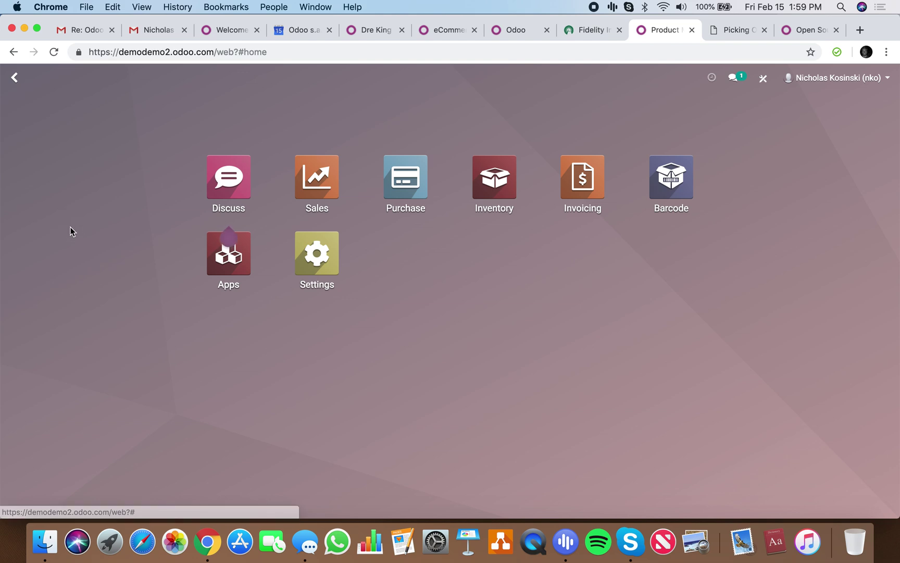